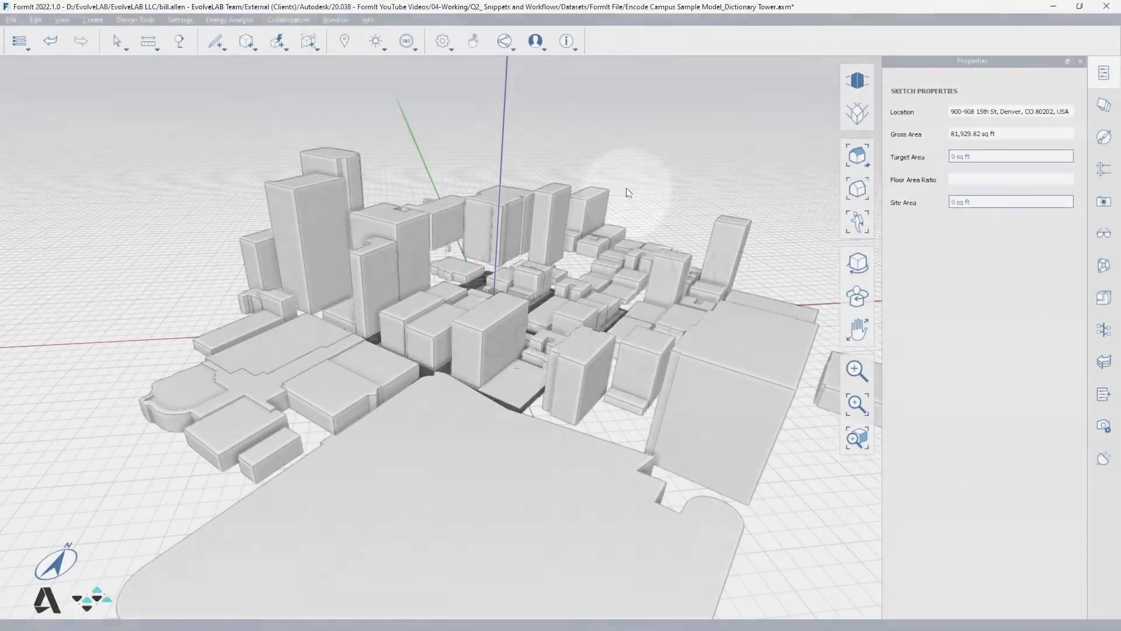
Add the Dynamo Scripts folder as a Dynamo library and switch the panel to it
key("ctrl+a")
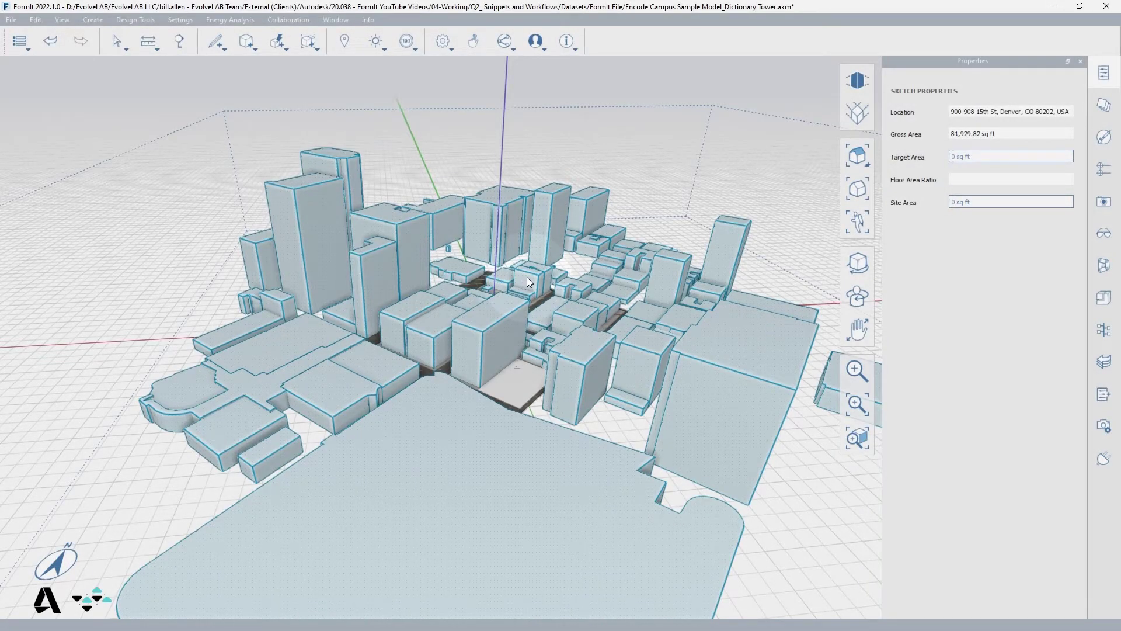
key("Escape")
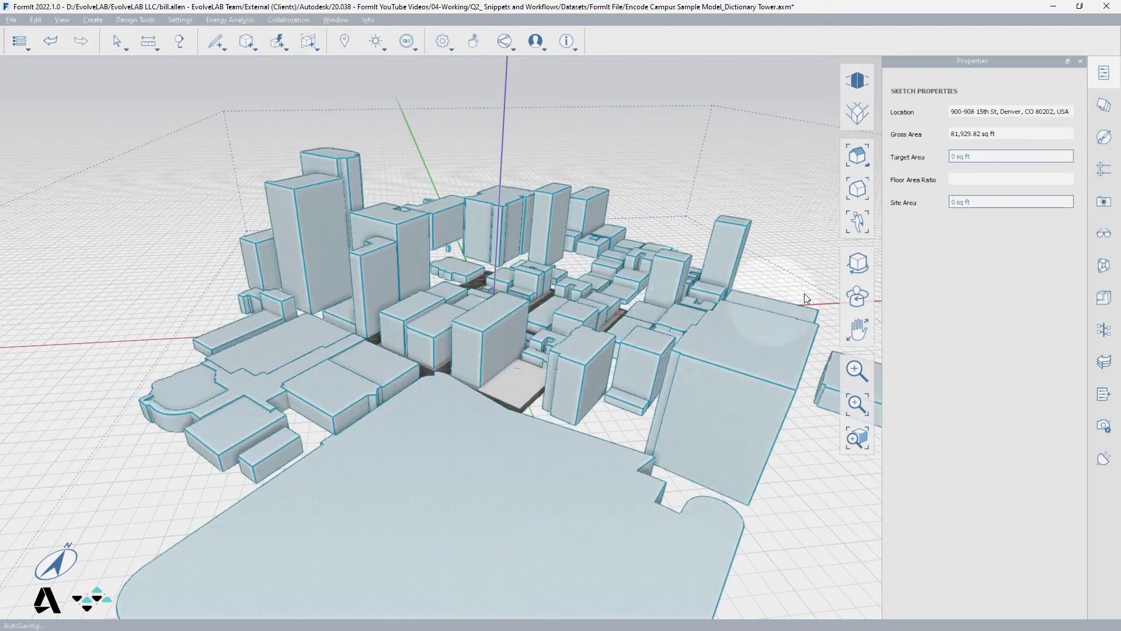
left_click(1104, 266)
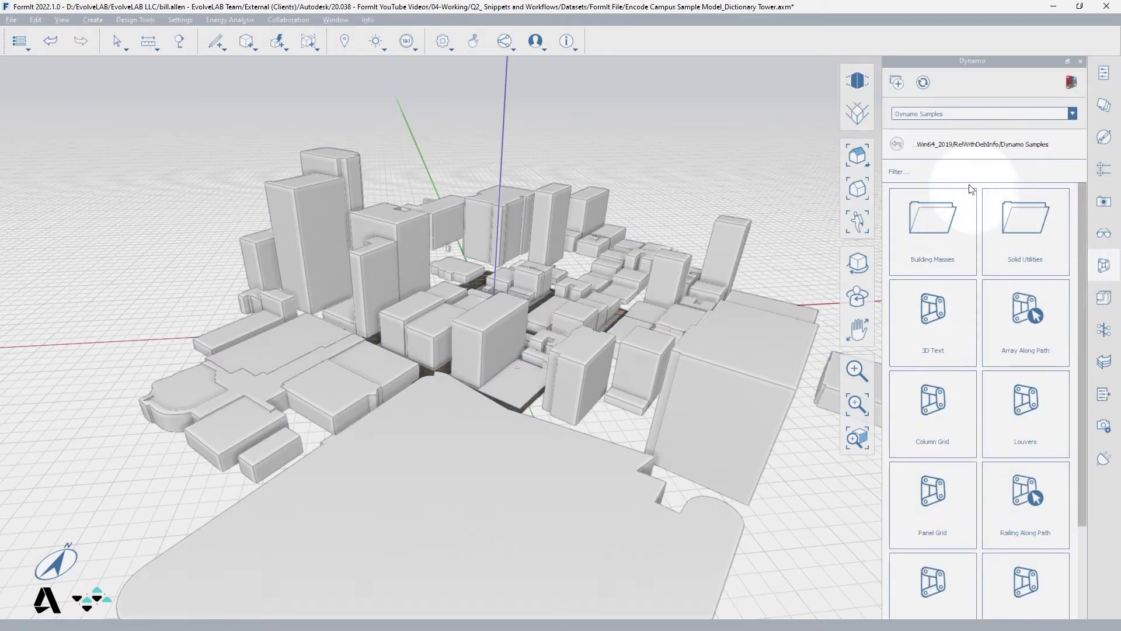
left_click(899, 88)
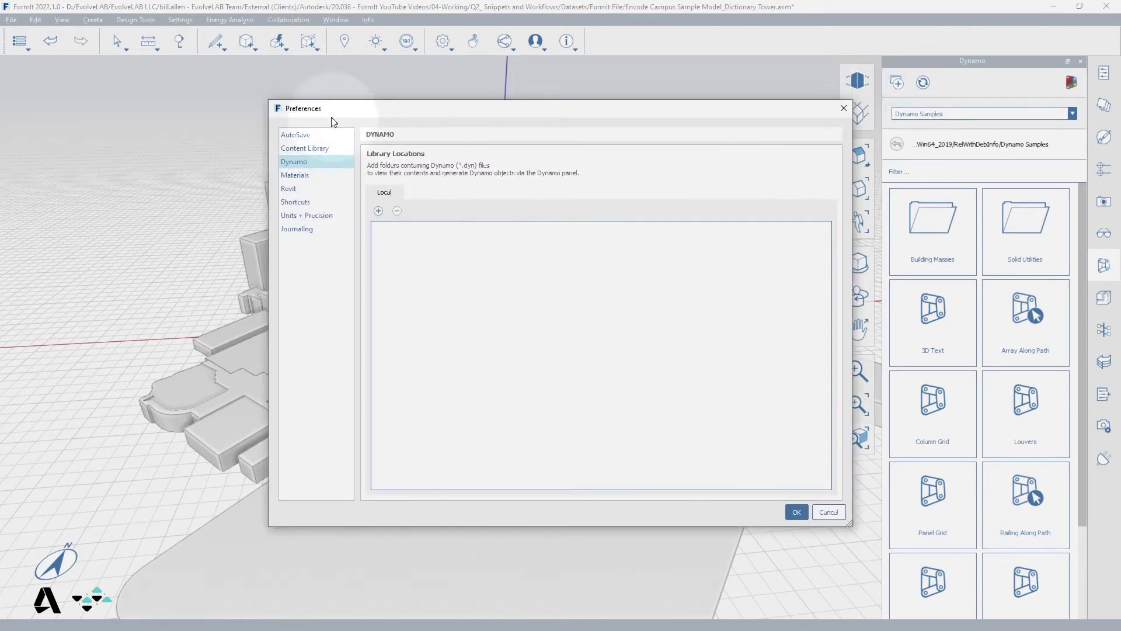
left_click(379, 211)
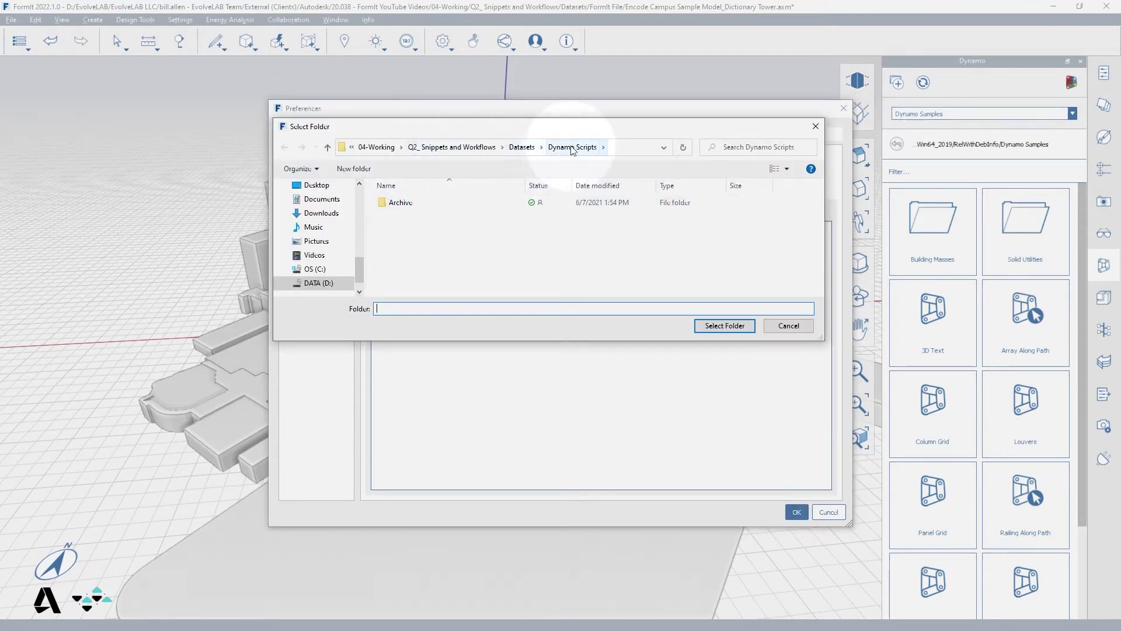
left_click(711, 330)
left_click(800, 514)
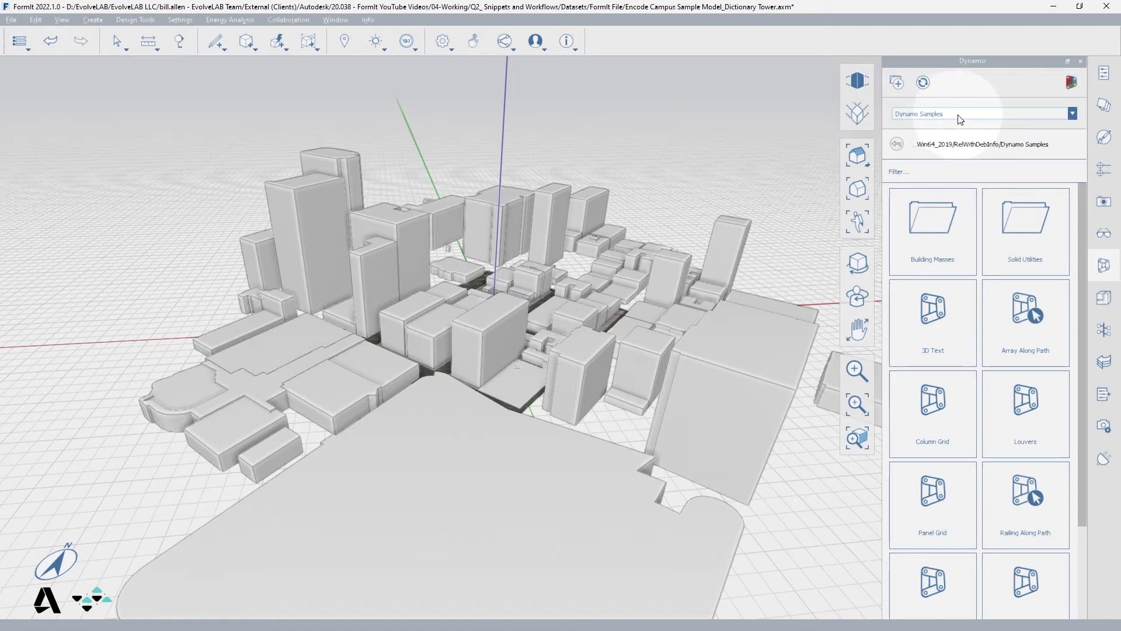
left_click(960, 119)
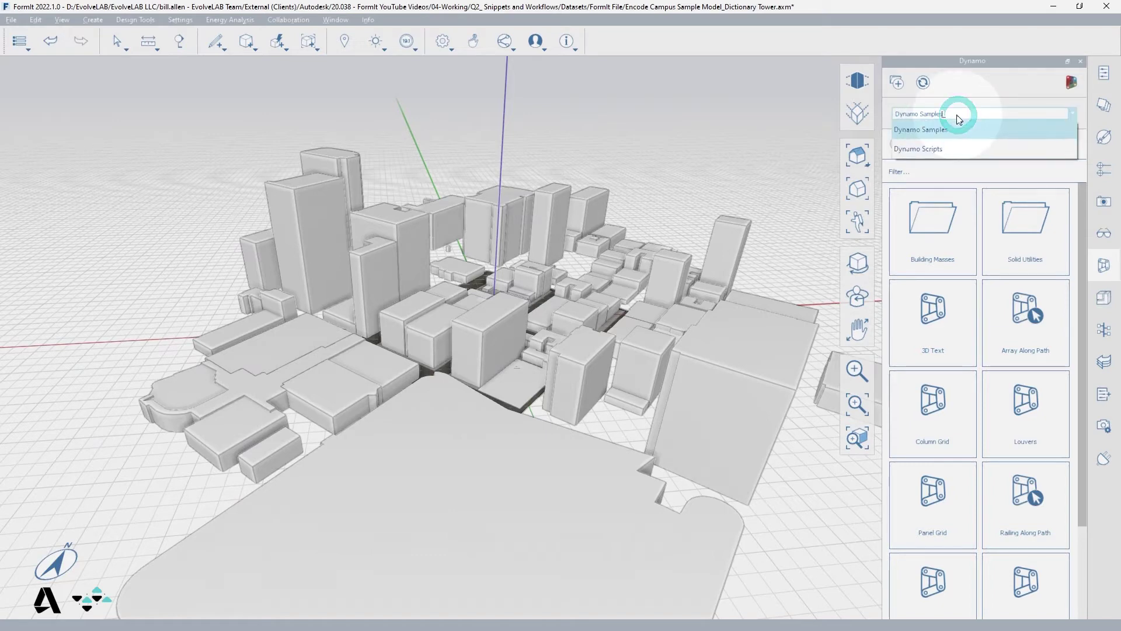
left_click(925, 150)
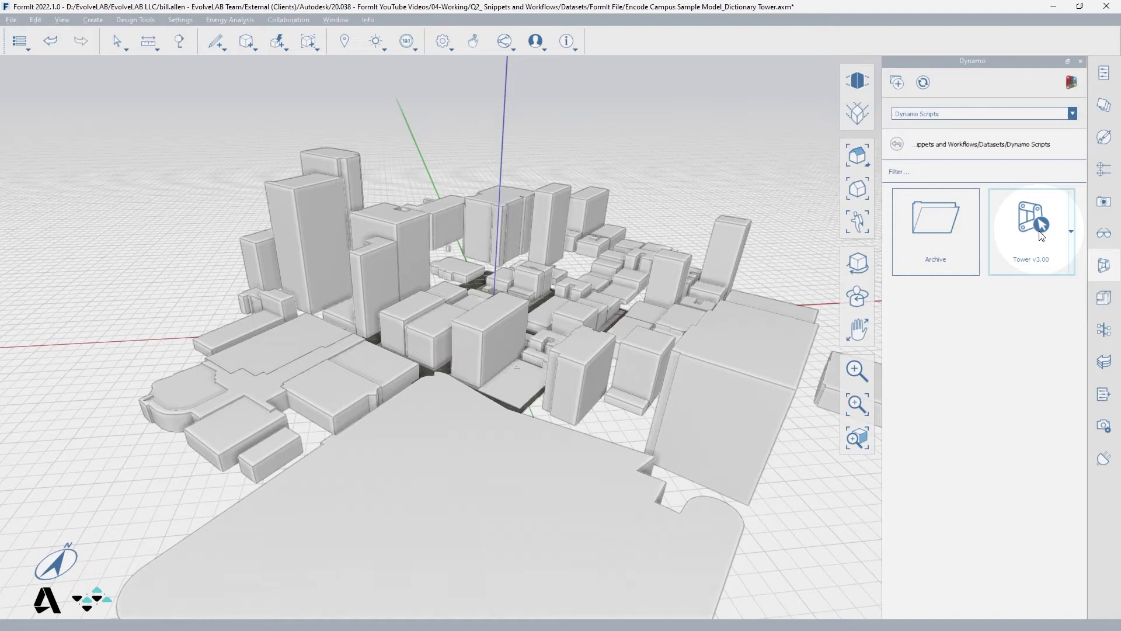
Run the Tower v3.00 script on the empty site plot to build a 15-floor tower on a 2-floor podium
left_click(1040, 235)
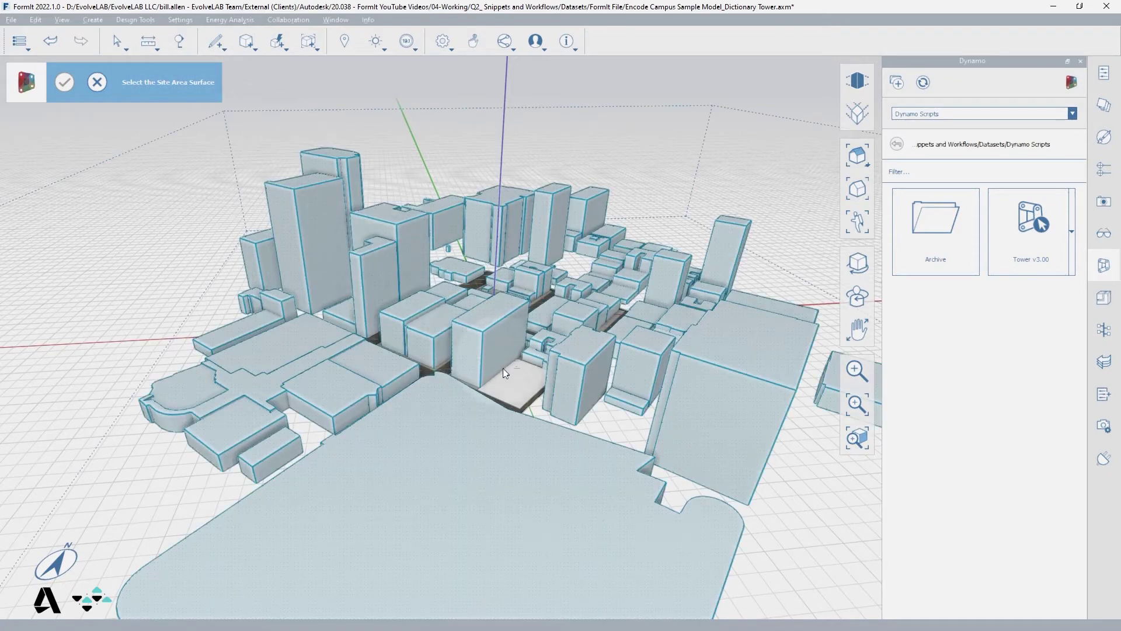
left_click(511, 384)
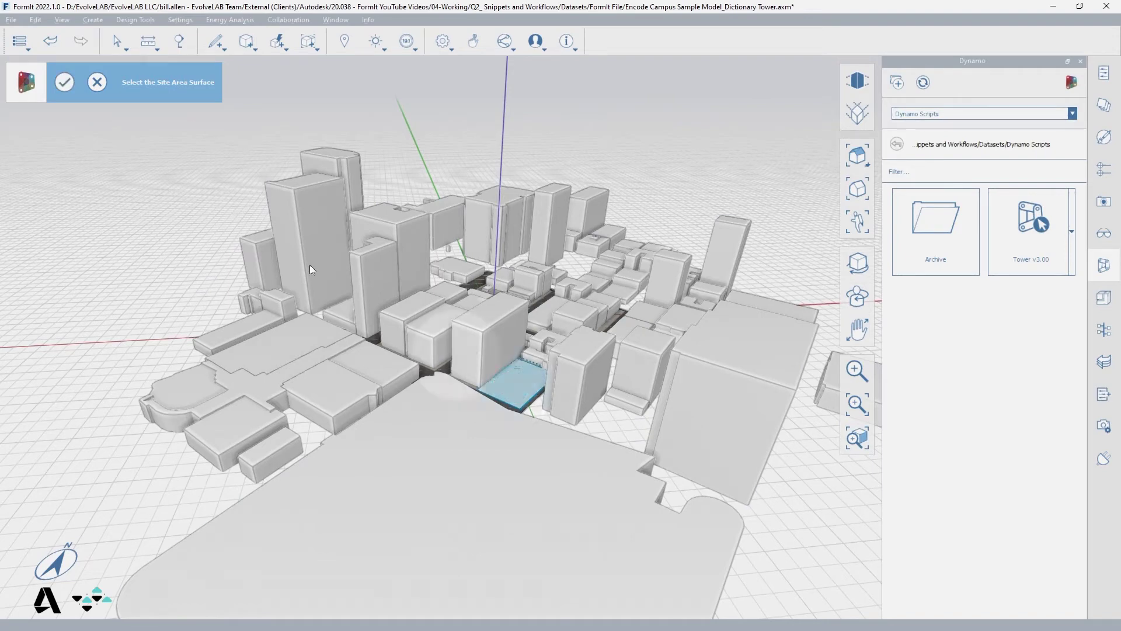
left_click(65, 88)
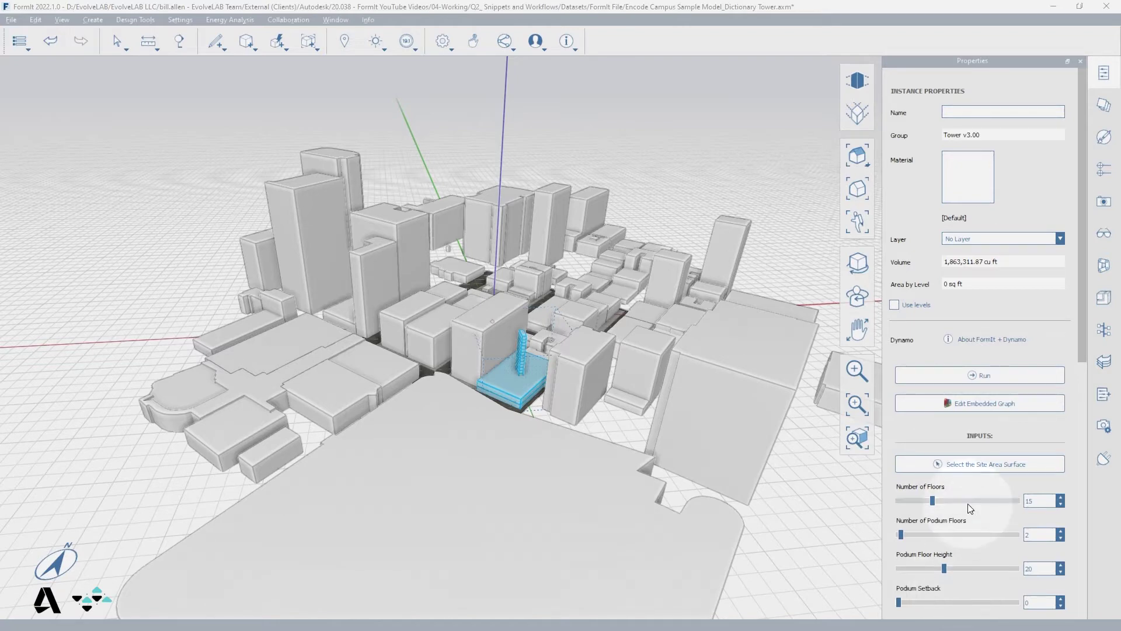
Name the tower instance 'Dictionary Tower'
left_click(954, 113)
type("L")
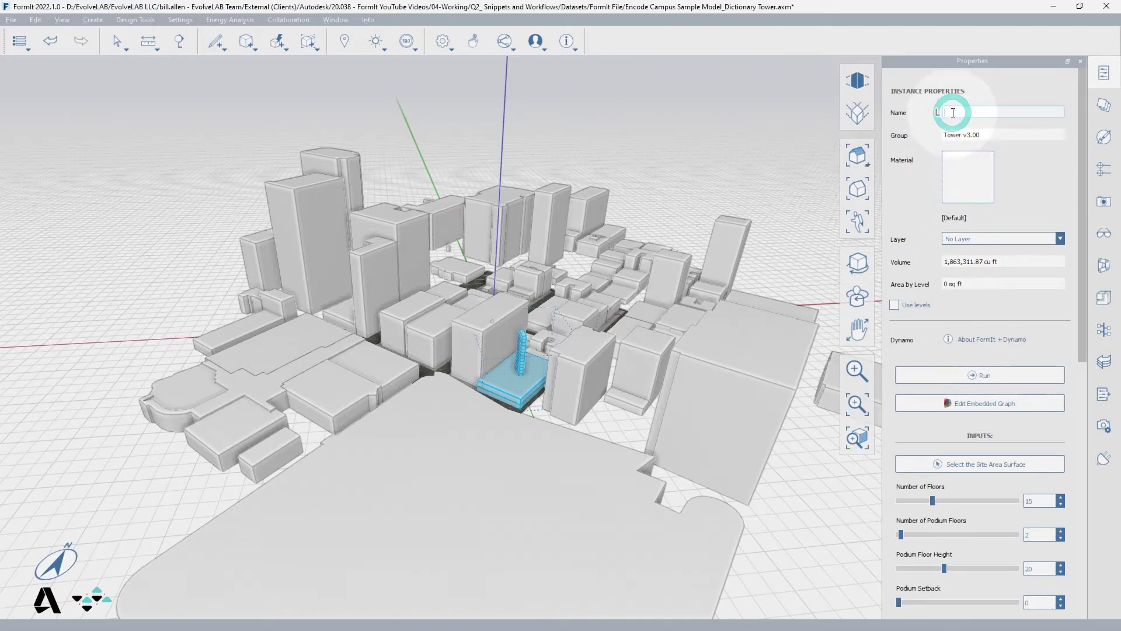
type("Dictiona")
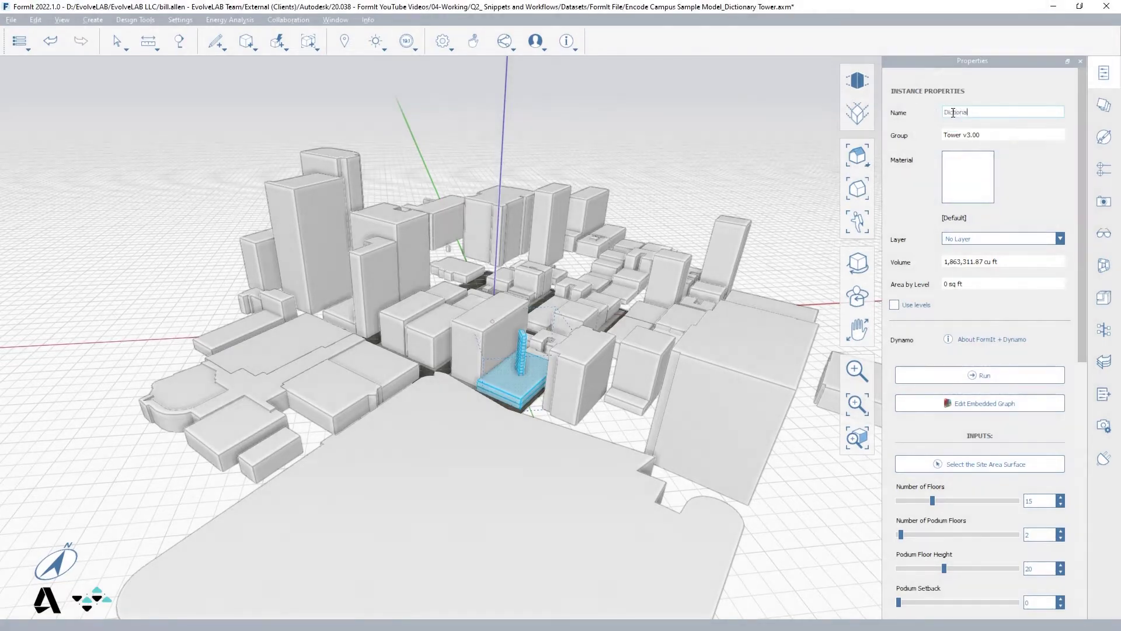
type("ry Tower")
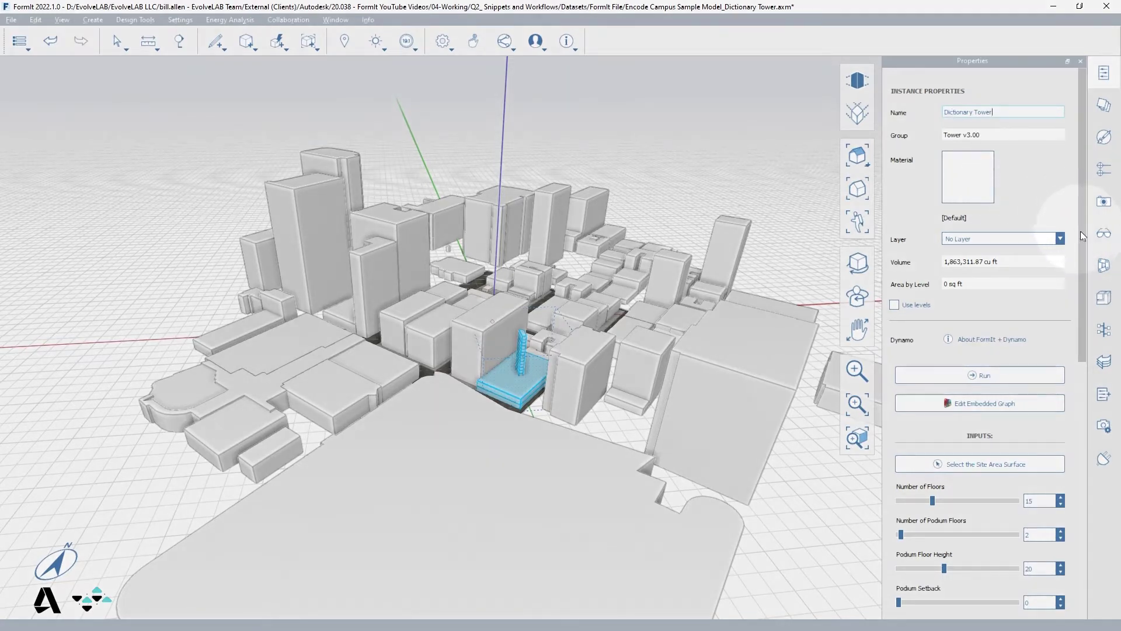
scroll(1080, 236, "down", 1)
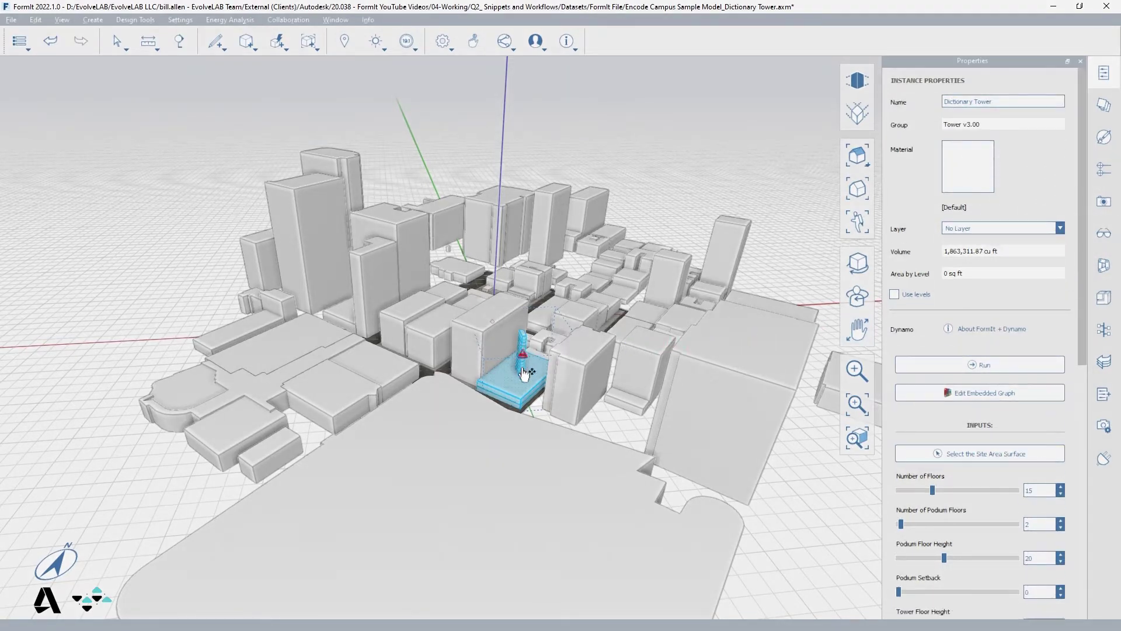
scroll(524, 373, "up", 1)
scroll(522, 372, "up", 1)
scroll(520, 372, "up", 1)
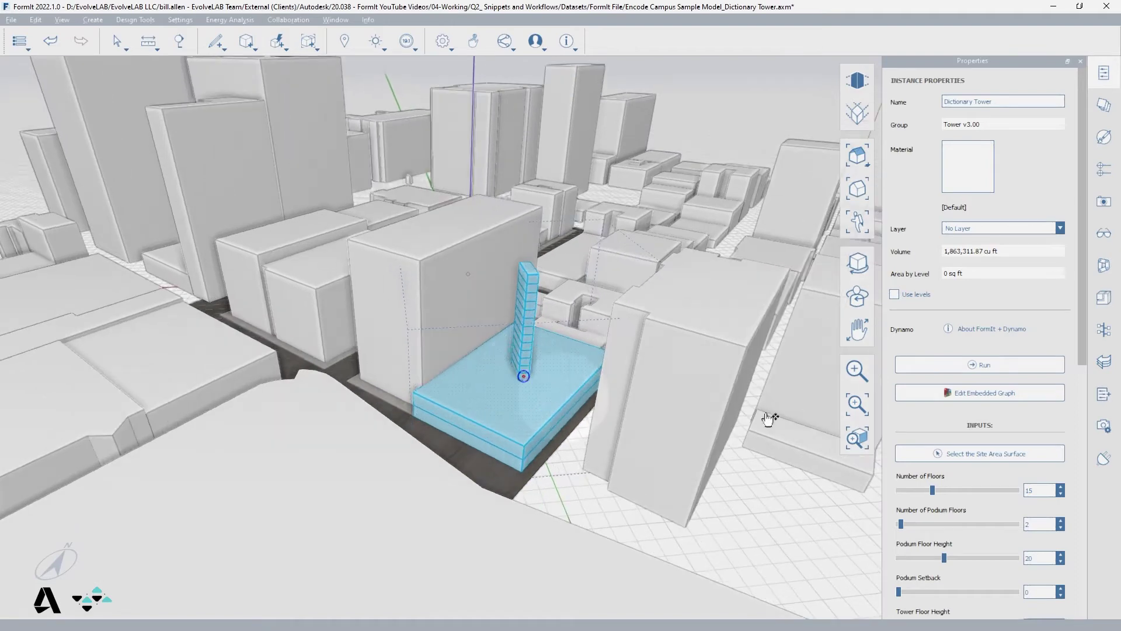
Set Number of Floors to 40, podium floor height 30 and podium setback 18
double_click(1018, 490)
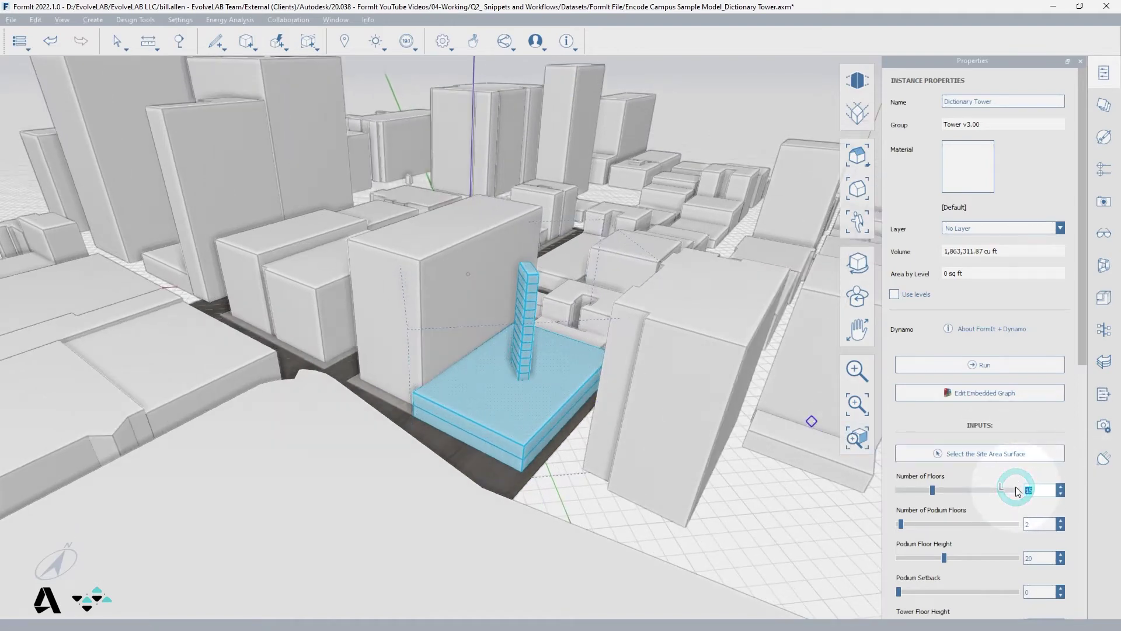
type("40")
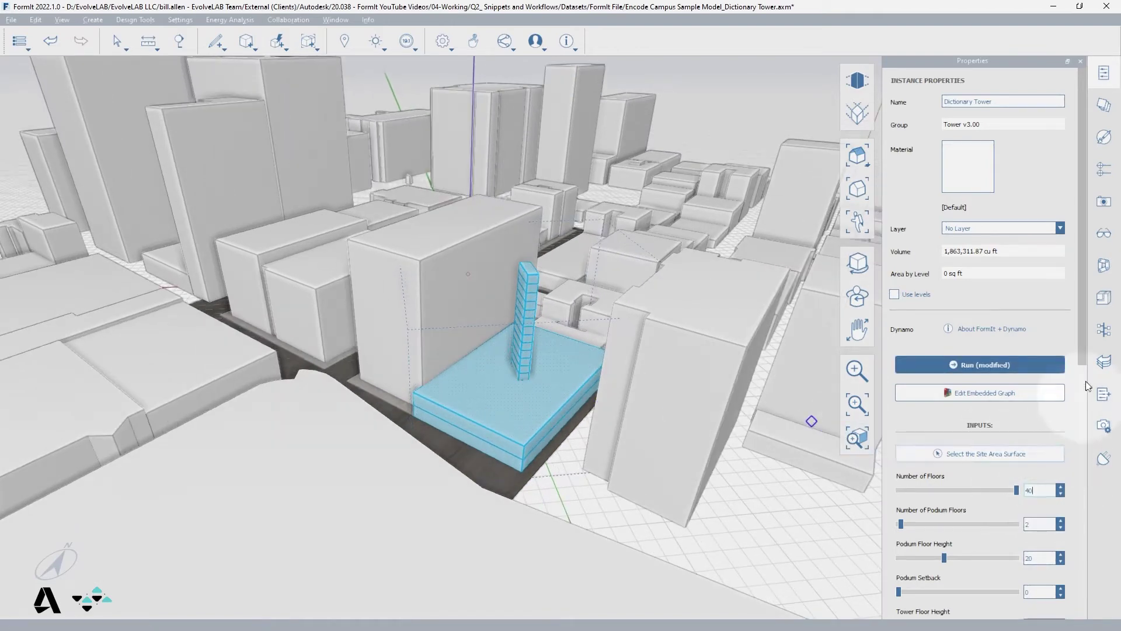
left_click_drag(1083, 357, 1082, 484)
double_click(1023, 348)
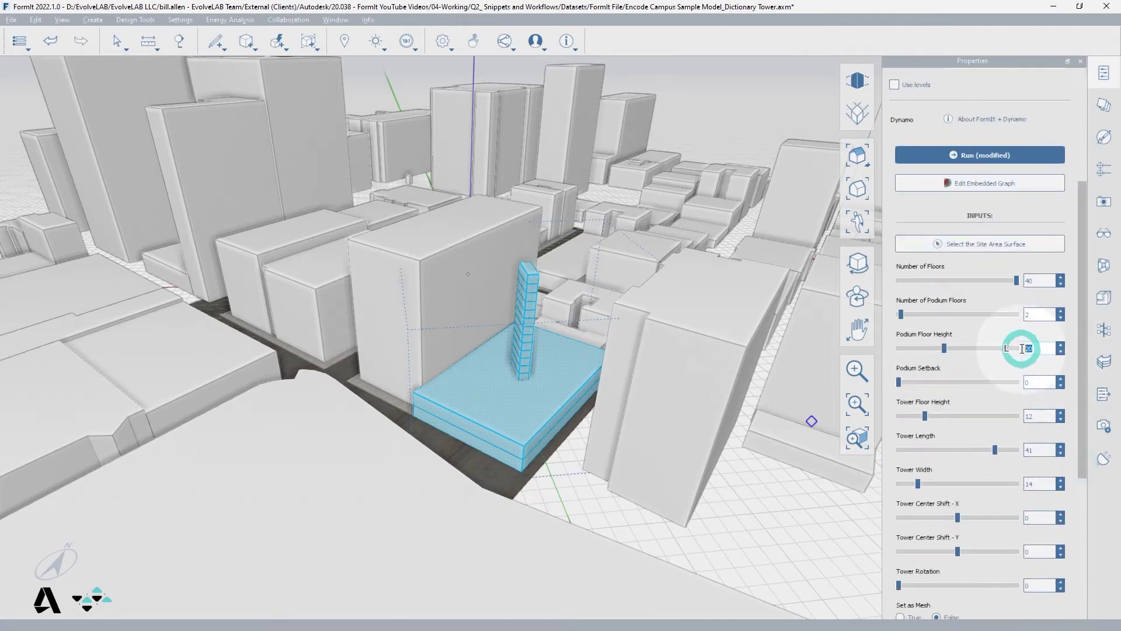
type("3")
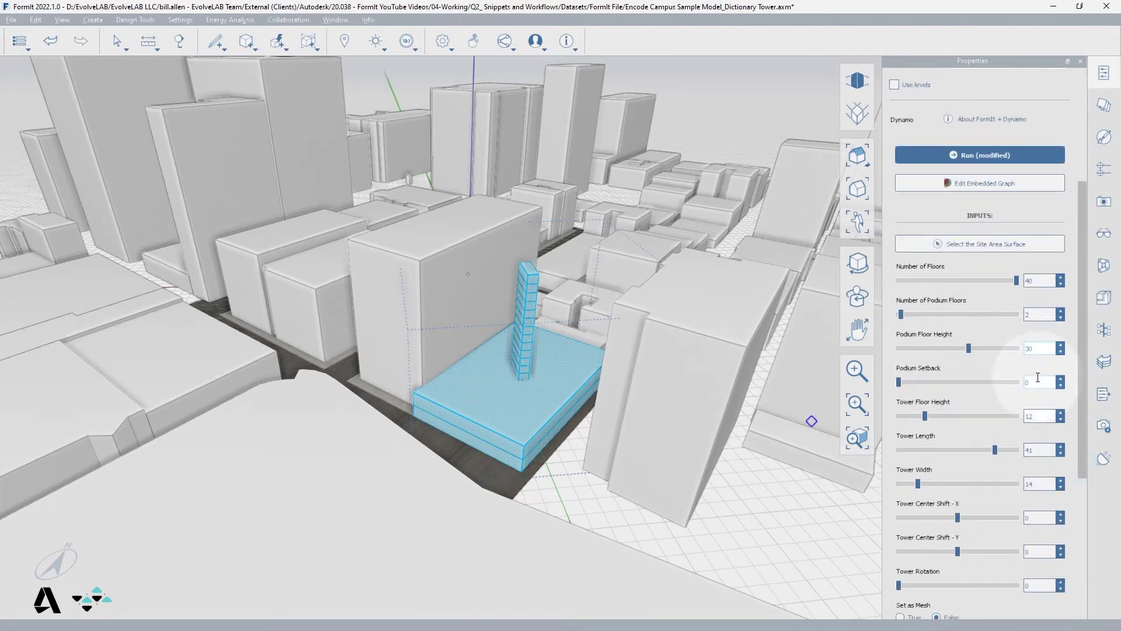
double_click(1025, 381)
type("10")
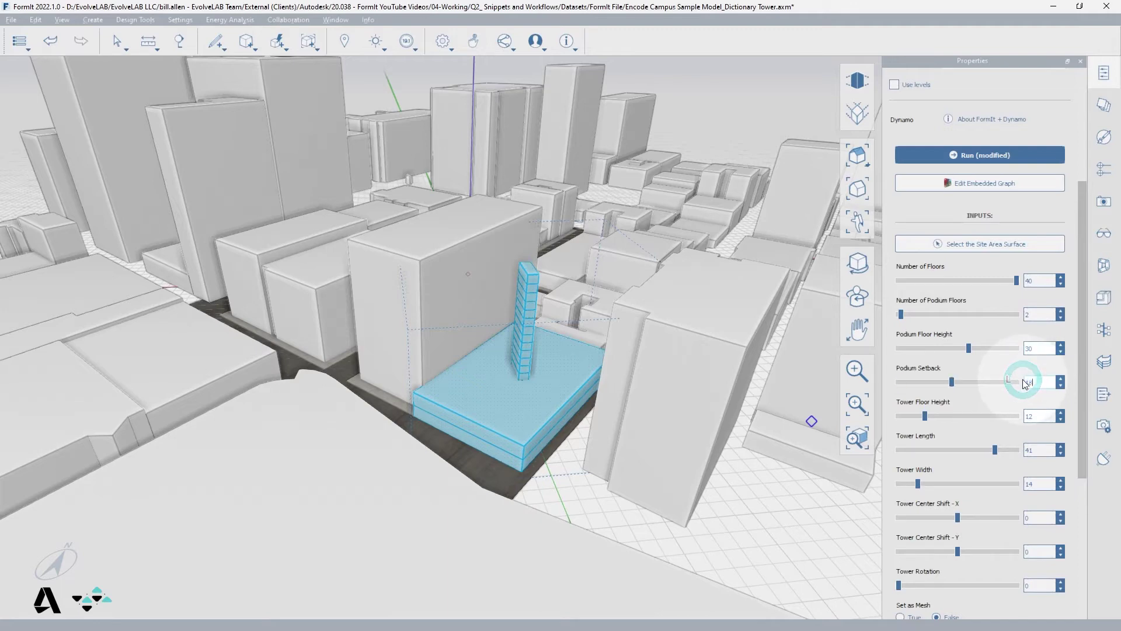
left_click(1038, 417)
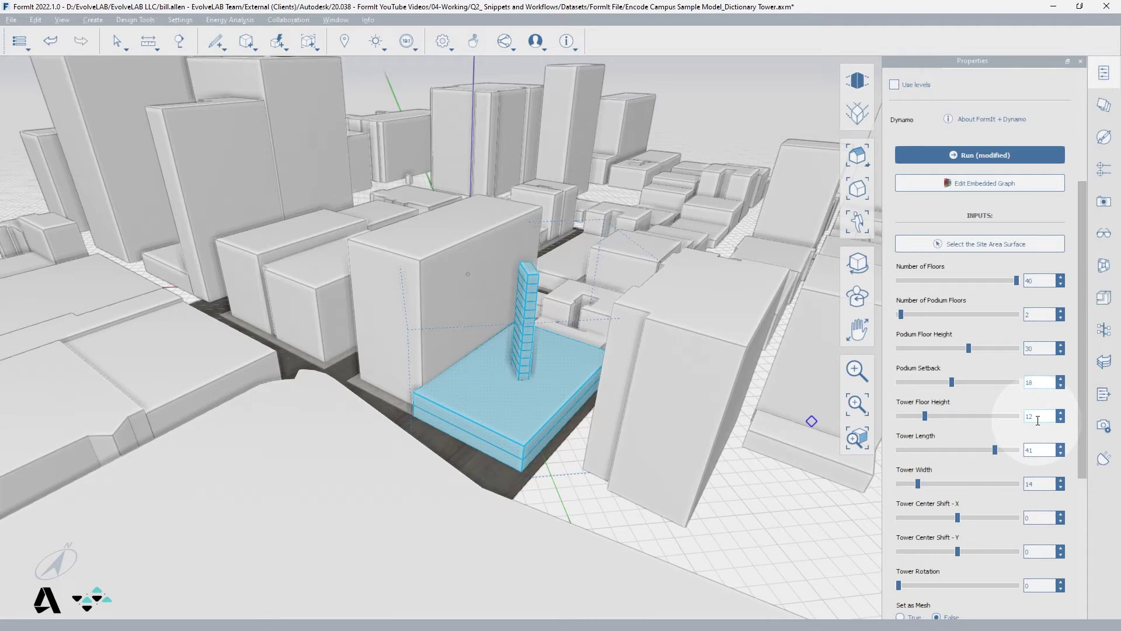
left_click(524, 325)
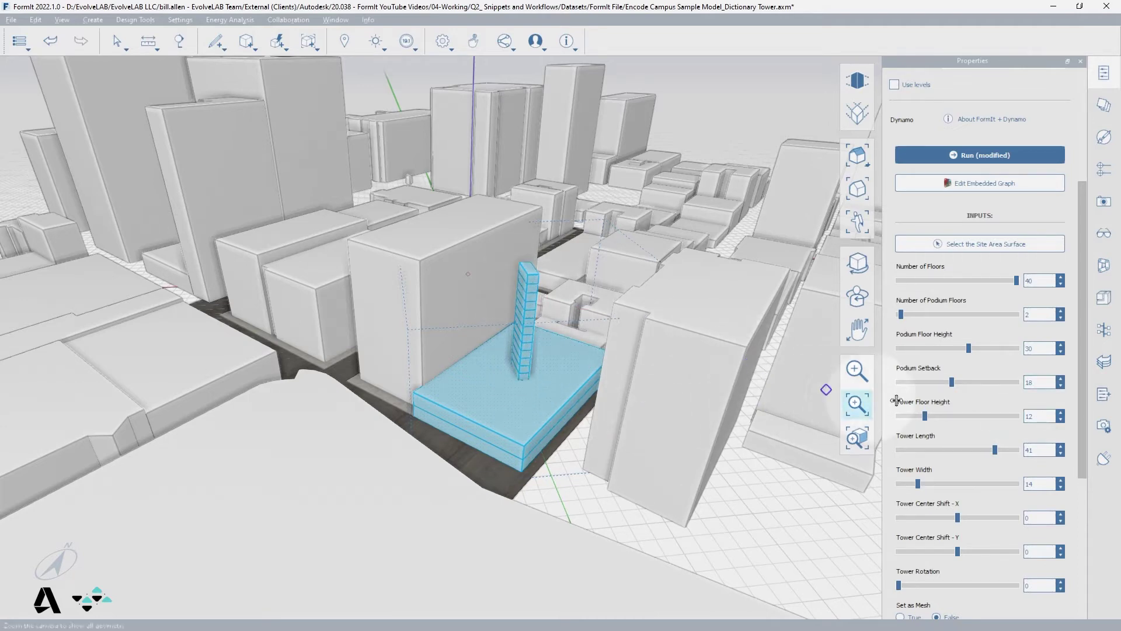
Set tower floor height 14 and a 50 by 50 tower footprint, then regenerate
double_click(1010, 416)
key("BackSpace")
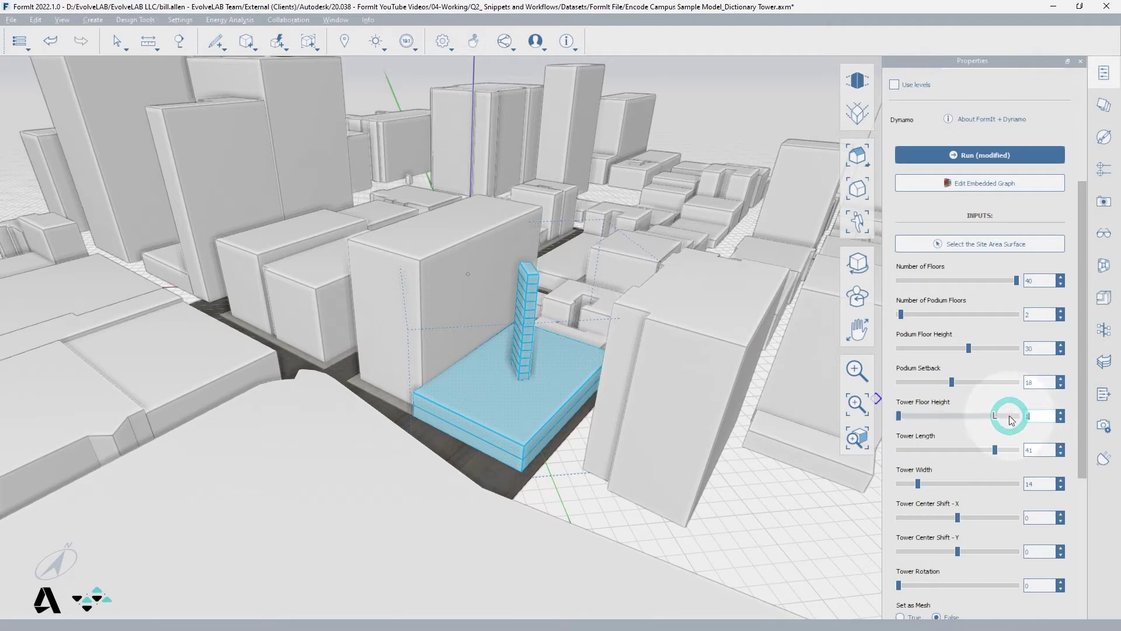
type("14")
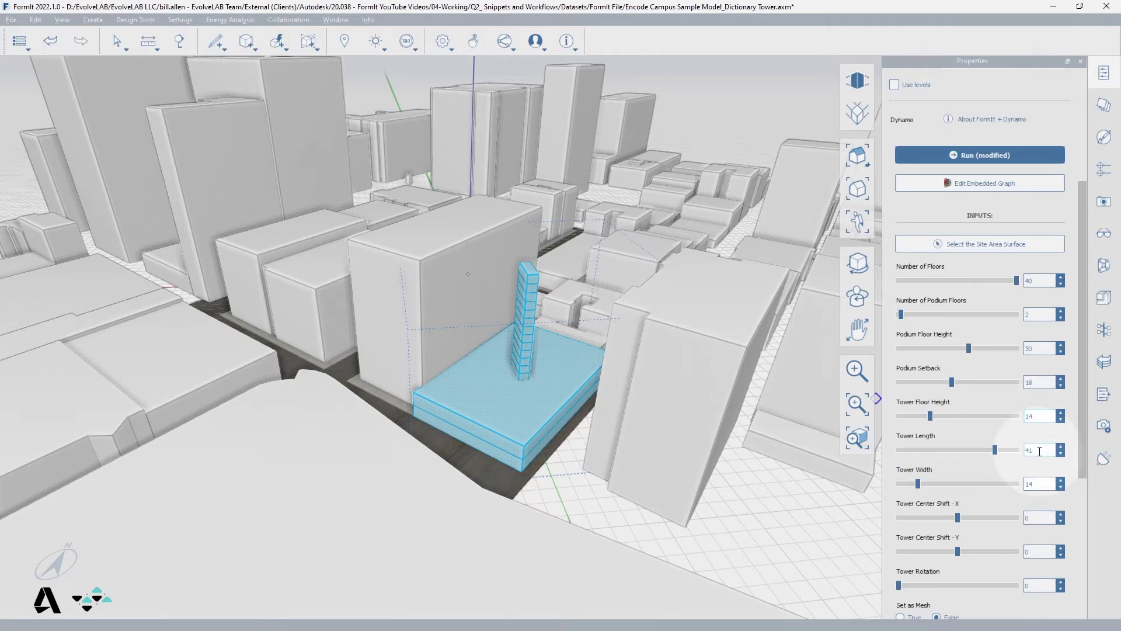
left_click_drag(1039, 451, 1002, 449)
type("5")
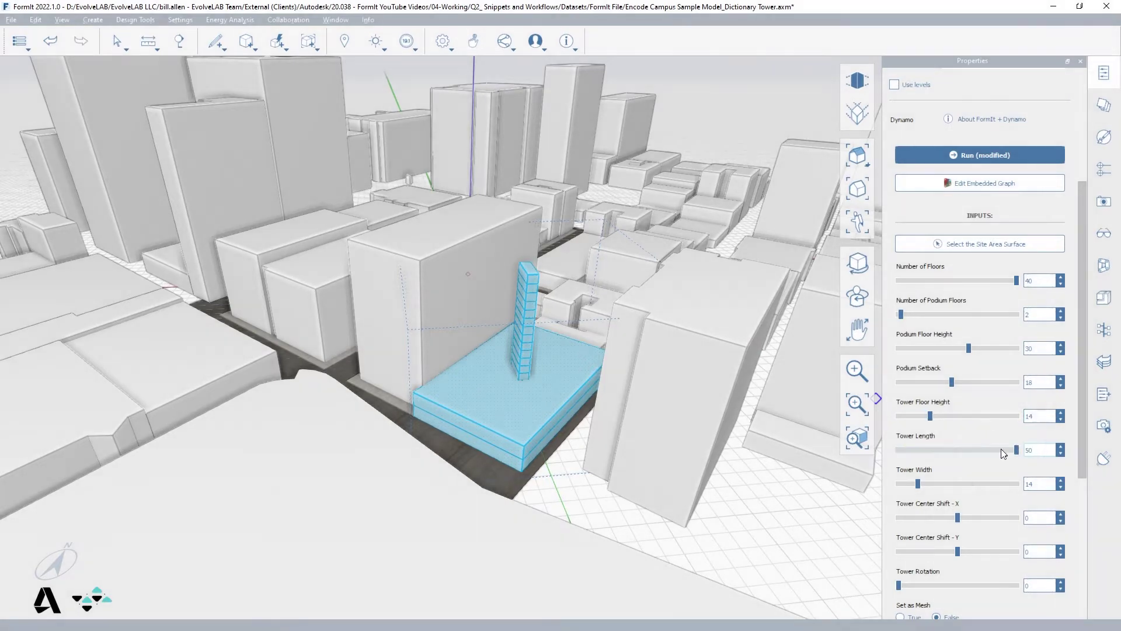
type("0")
left_click_drag(1040, 485, 1012, 485)
type("50")
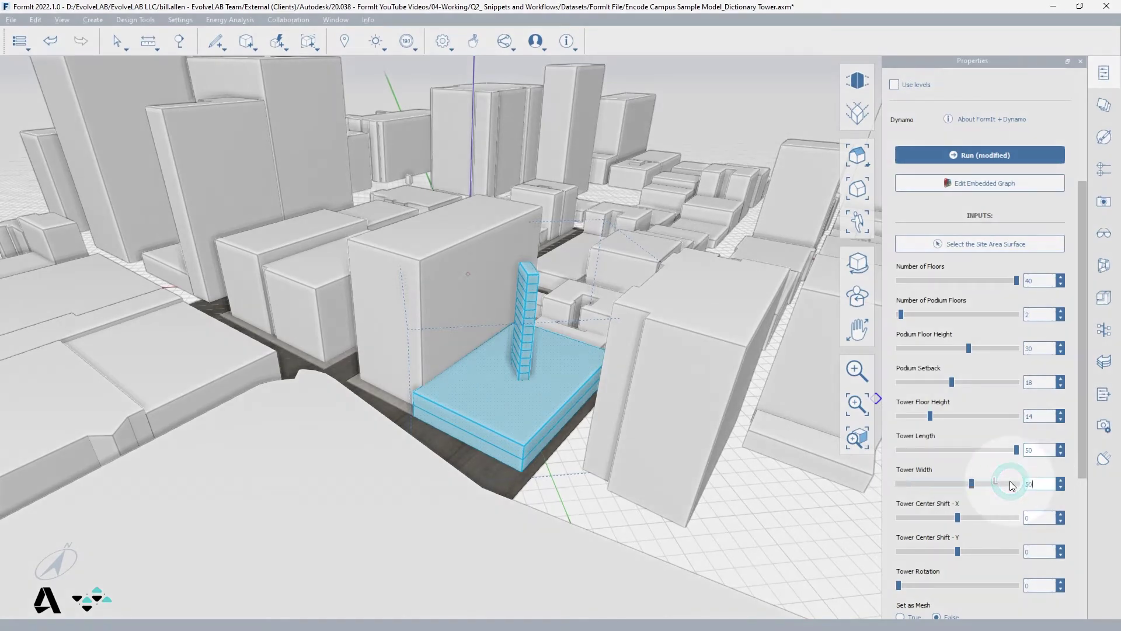
left_click(1014, 457)
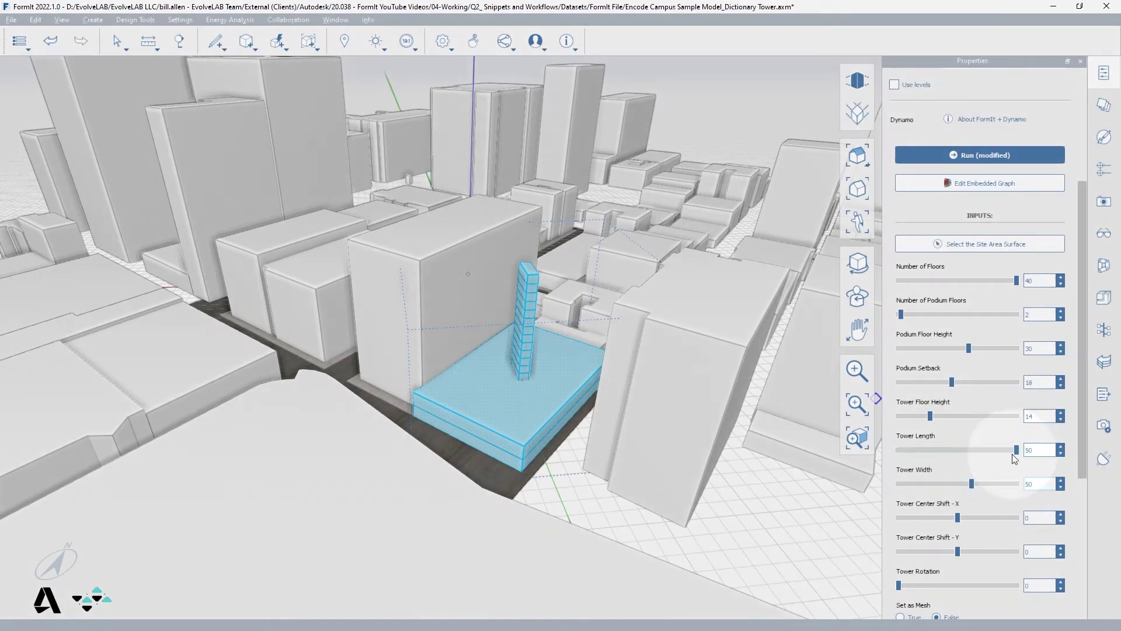
left_click(1035, 156)
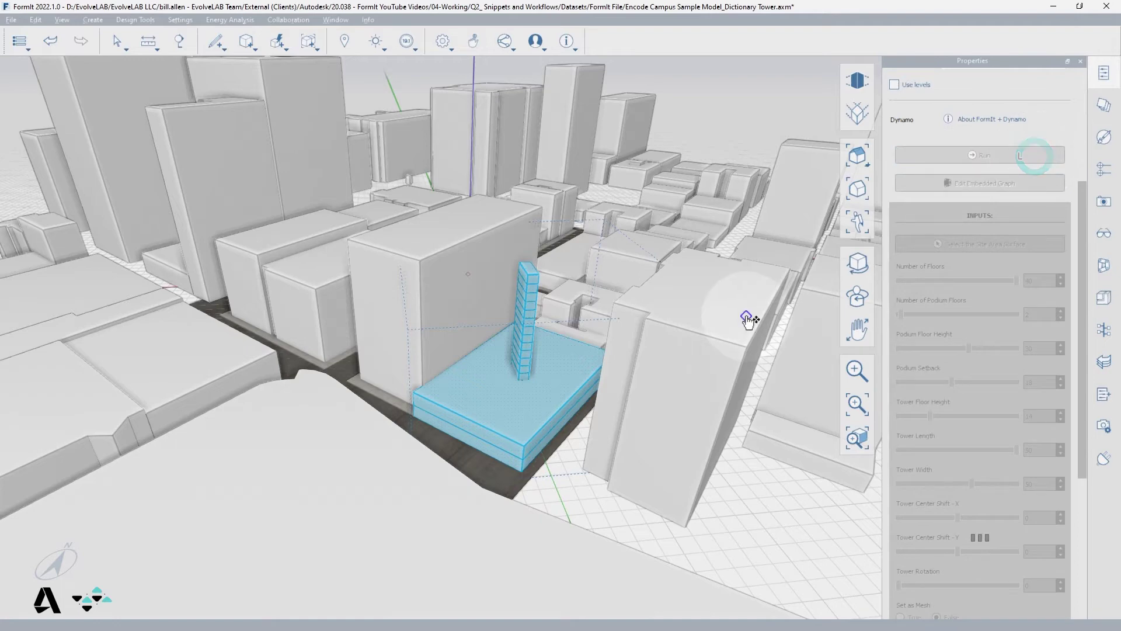
Scroll the Properties panel down to the Tower Center Shift, Tower Rotation and output values
scroll(530, 377, "down", 2)
scroll(533, 380, "down", 2)
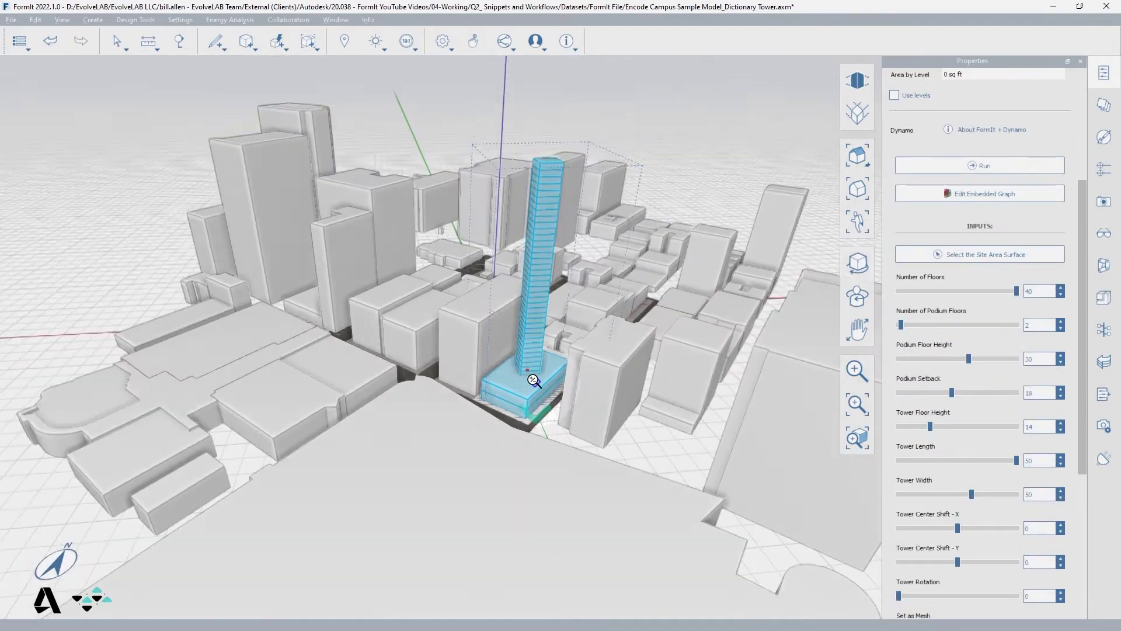
left_click(562, 168)
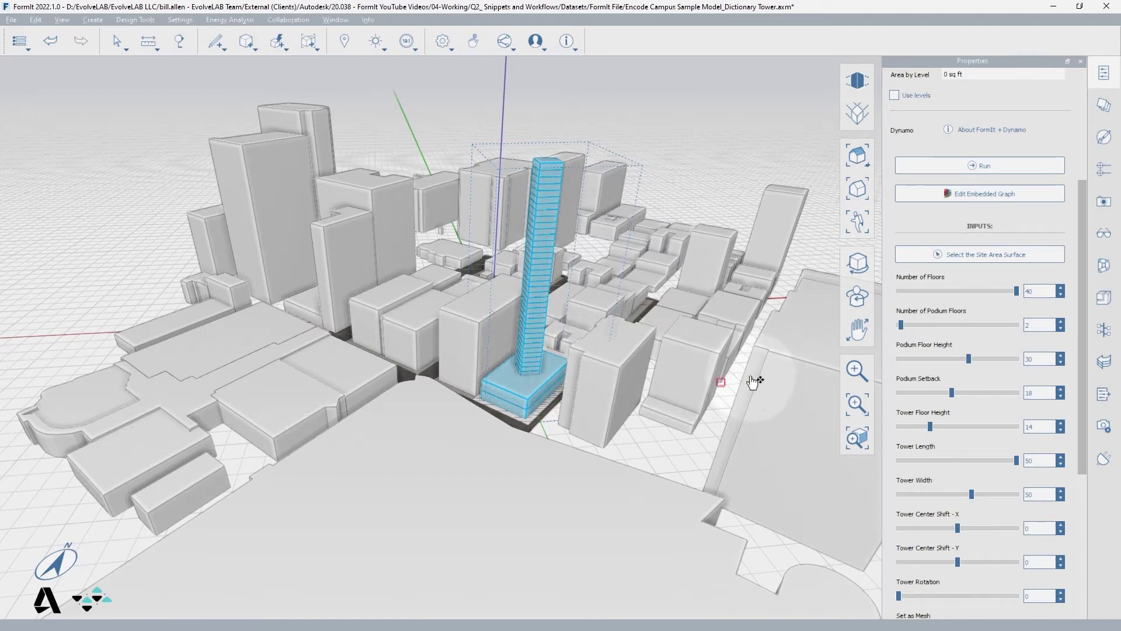
left_click_drag(1078, 407, 1081, 519)
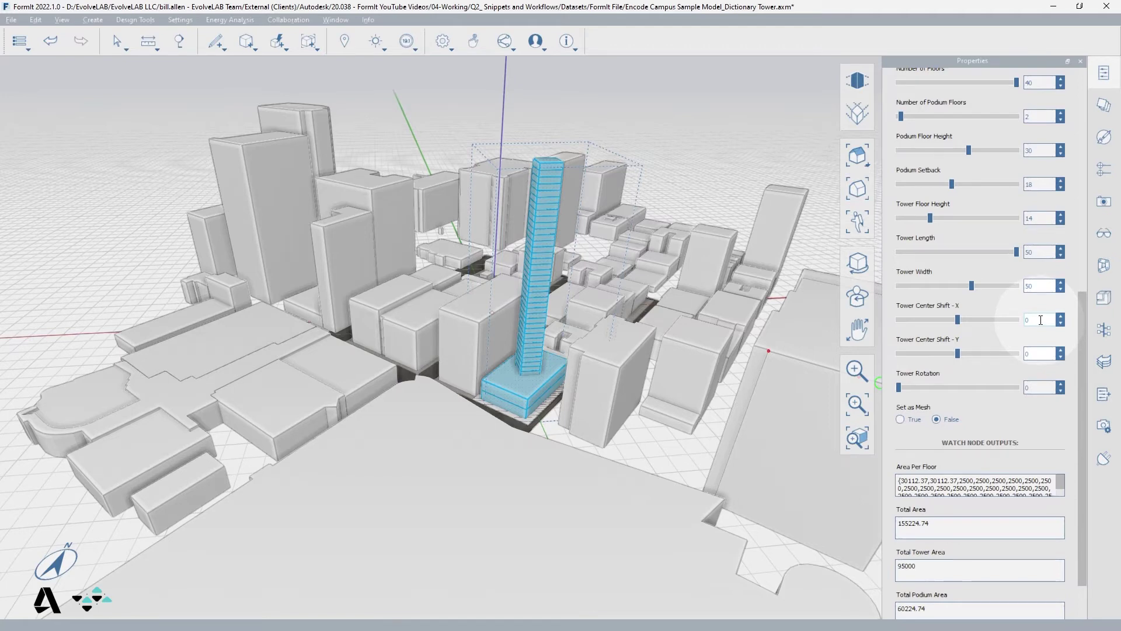
Set Tower Center Shift X to -28, Y to 28 and Tower Rotation to 360, then rerun
mouse_move(963, 324)
left_mouse_down()
mouse_move(935, 325)
mouse_move(964, 327)
left_mouse_up()
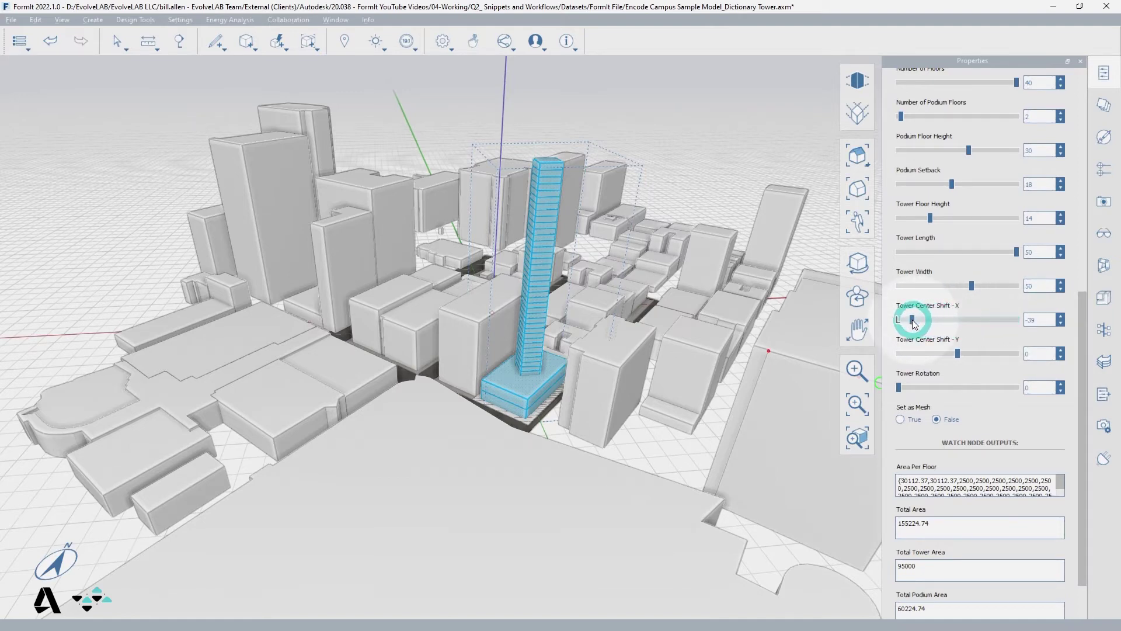
double_click(1038, 321)
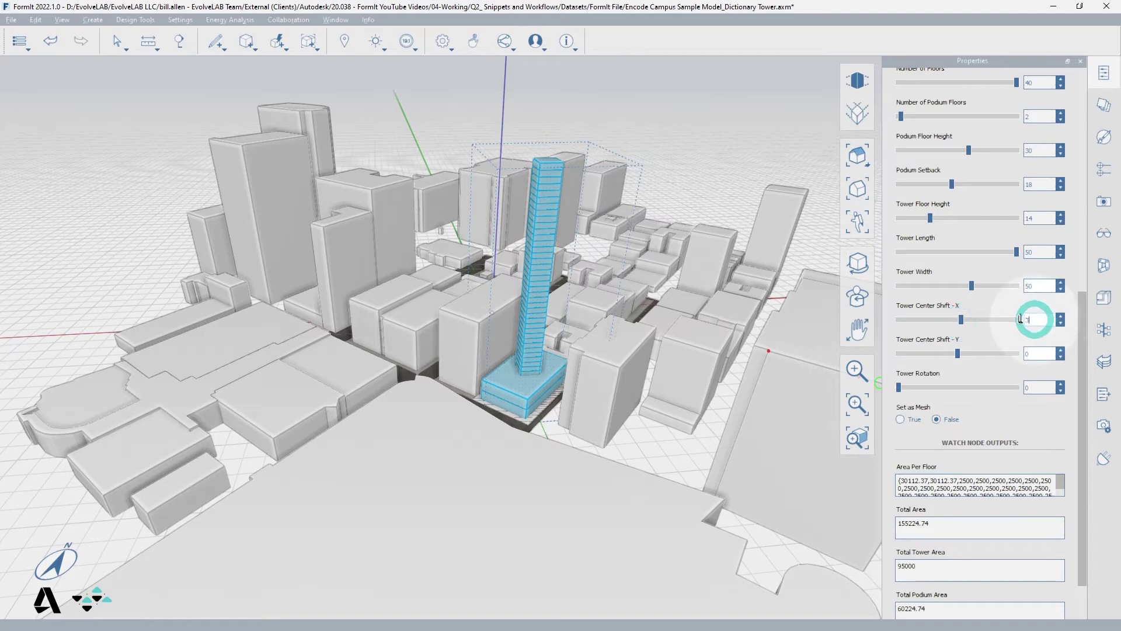
type("-2")
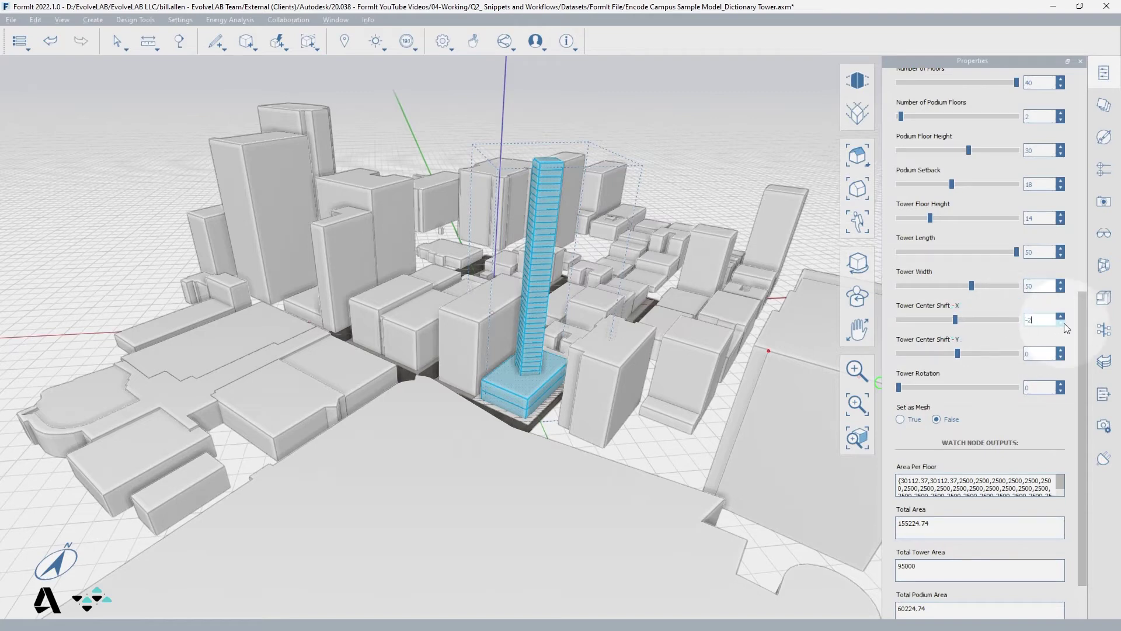
type("8")
double_click(1012, 354)
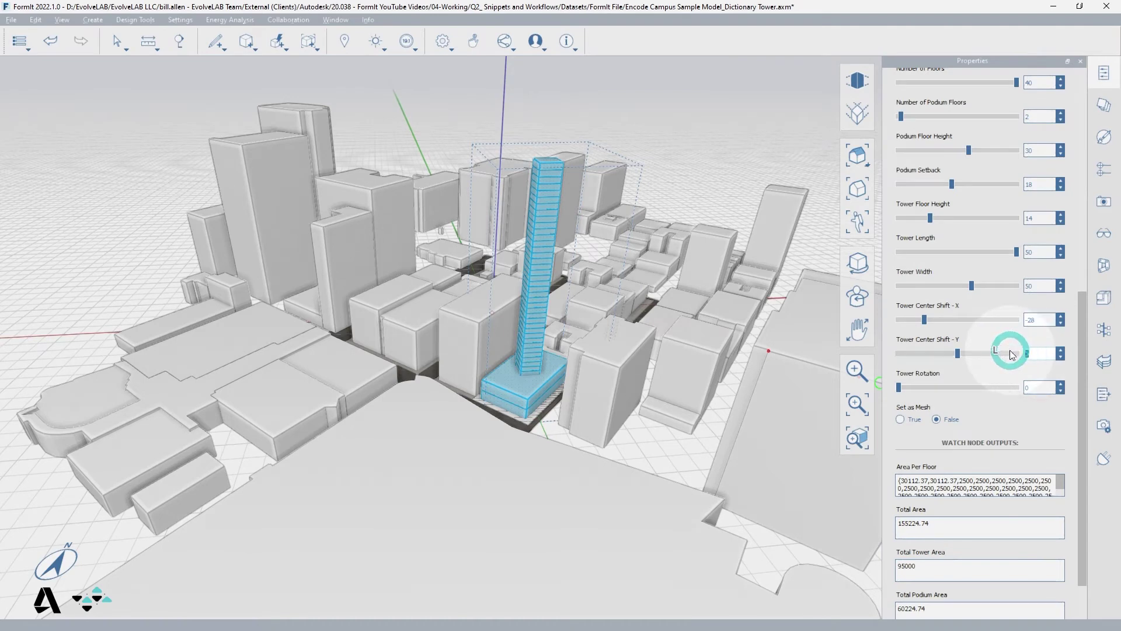
type("28")
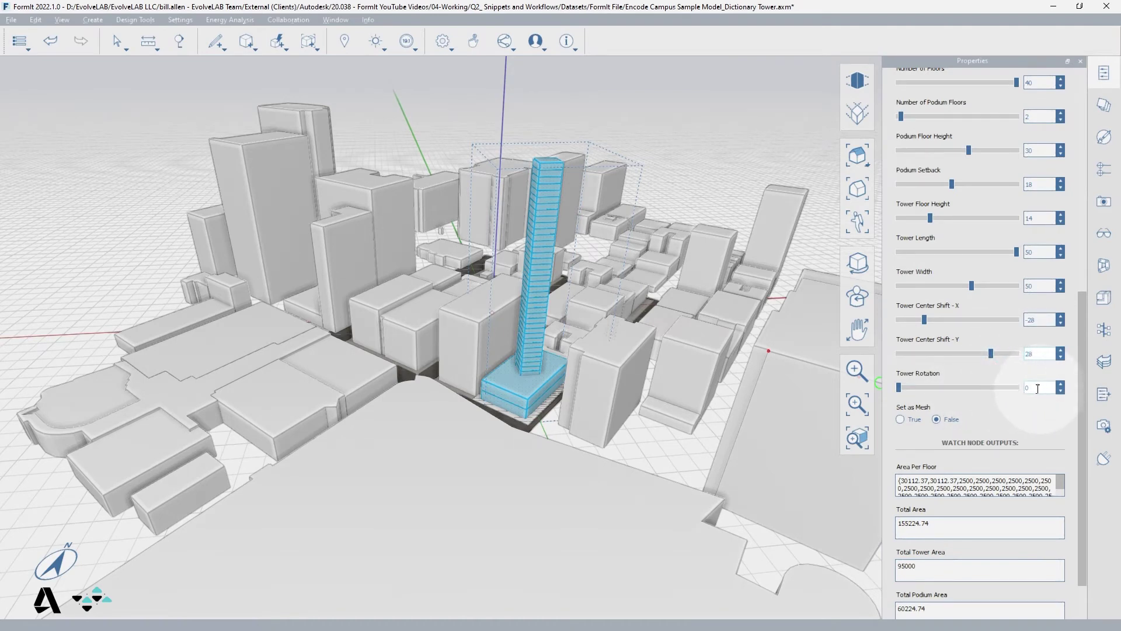
double_click(1022, 388)
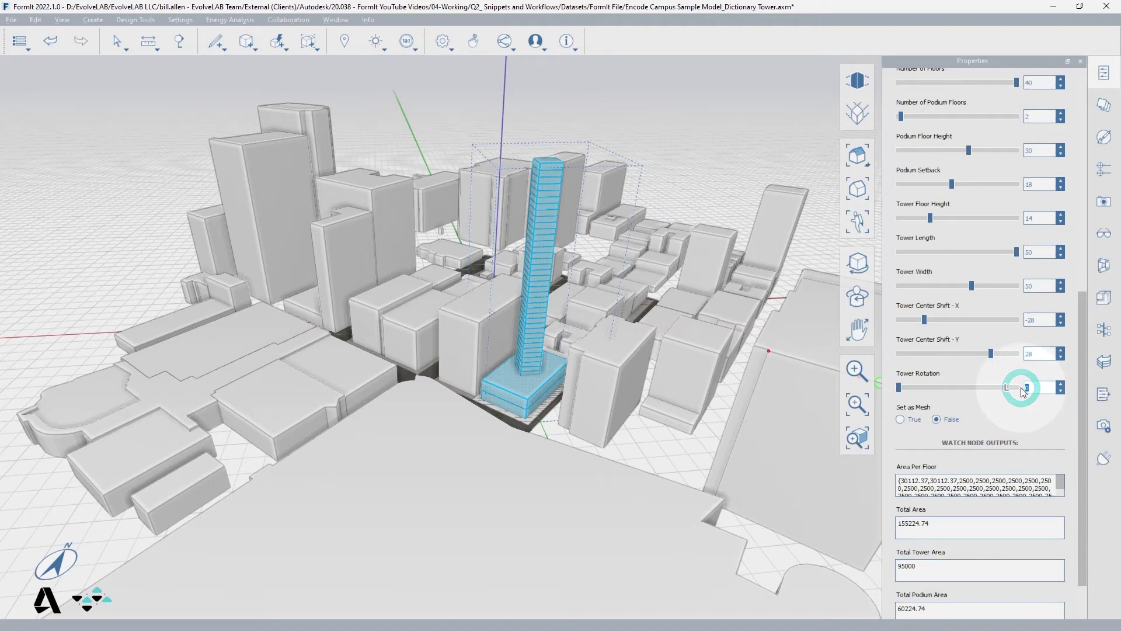
type("360")
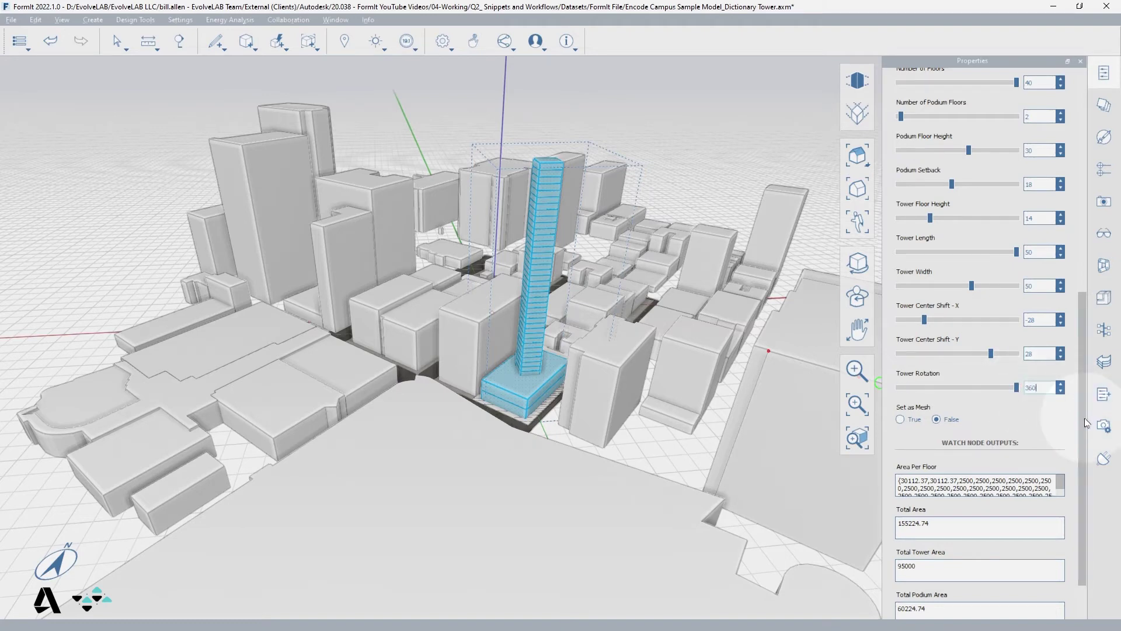
left_click_drag(1086, 423, 1080, 260)
left_click(1008, 265)
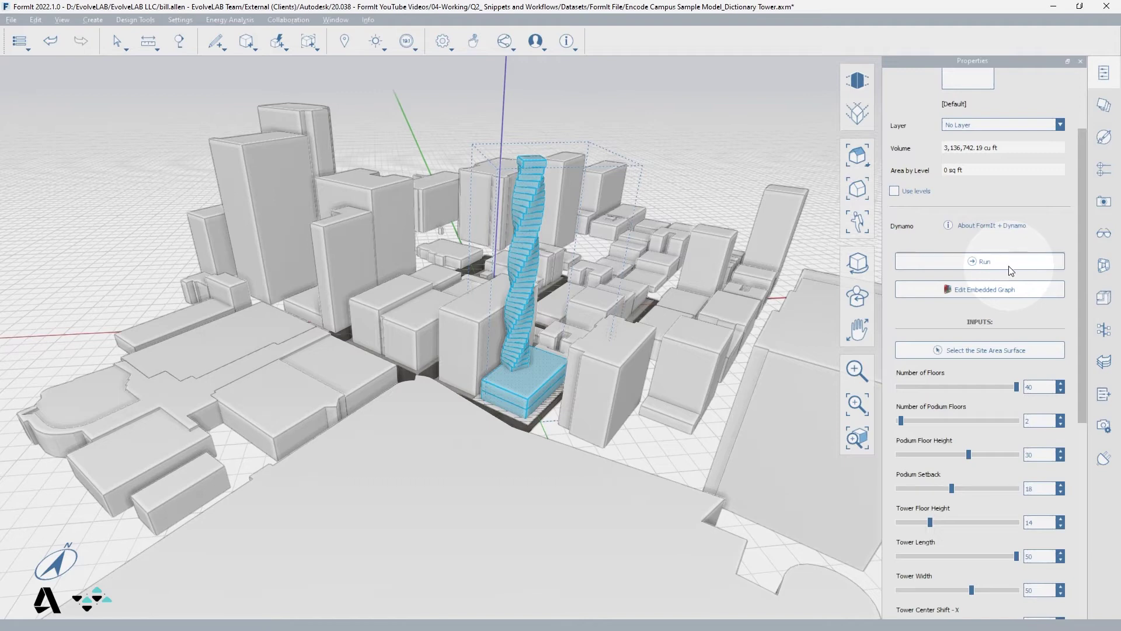
Review the expanded Area Per Floor list and 592 total height, then launch Edit Embedded Graph
left_click_drag(1090, 291, 1095, 511)
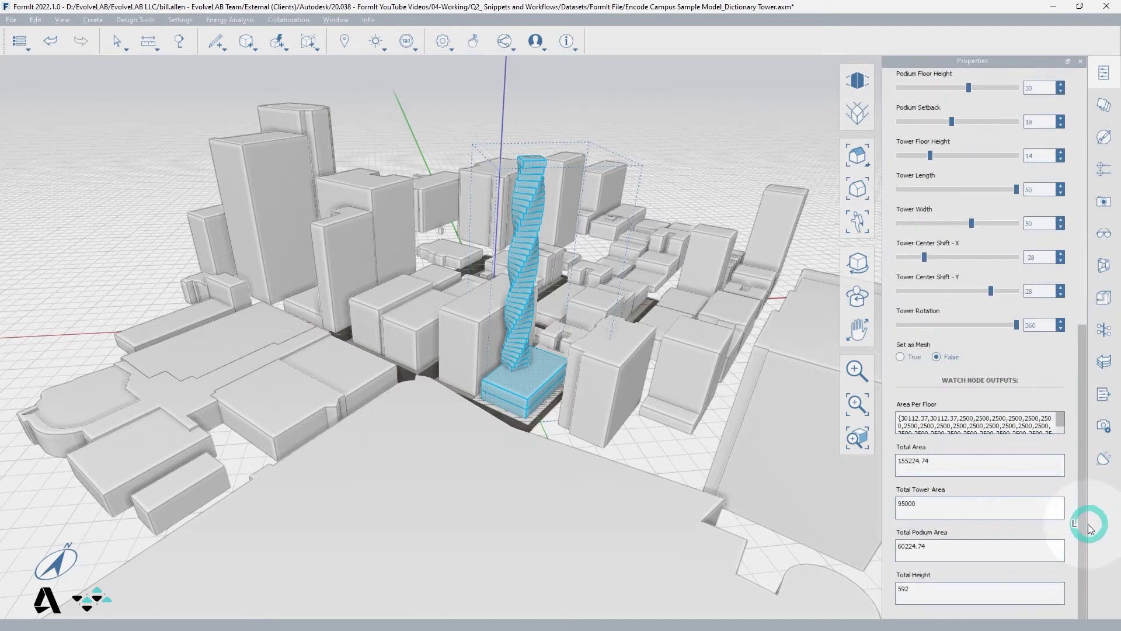
left_click(1060, 429)
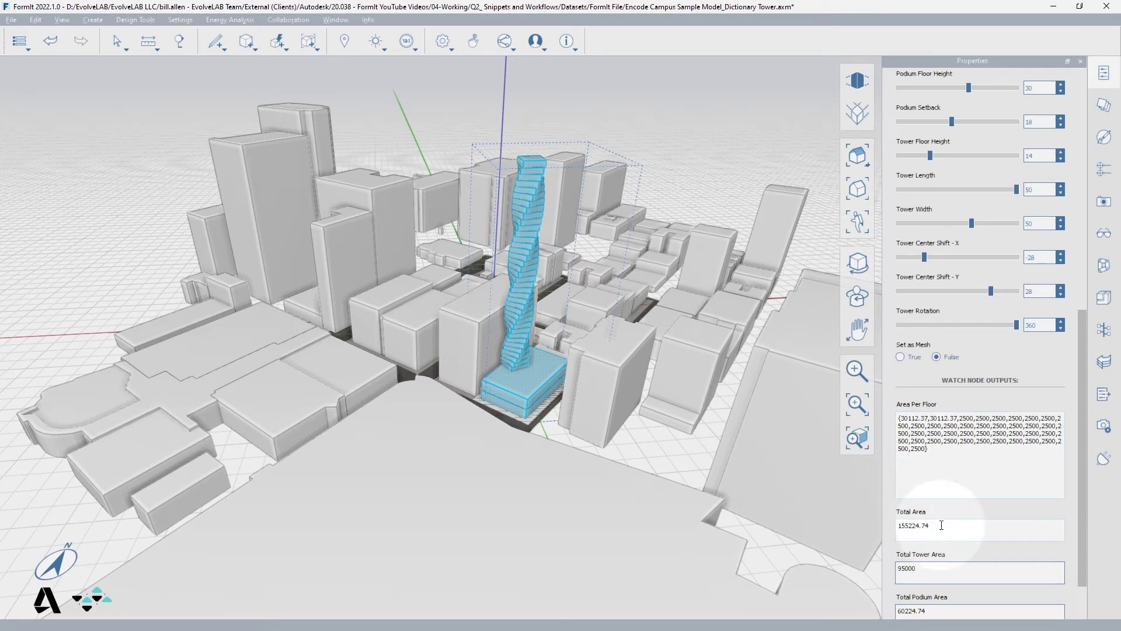
scroll(949, 525, "down", 1)
scroll(1048, 516, "down", 1)
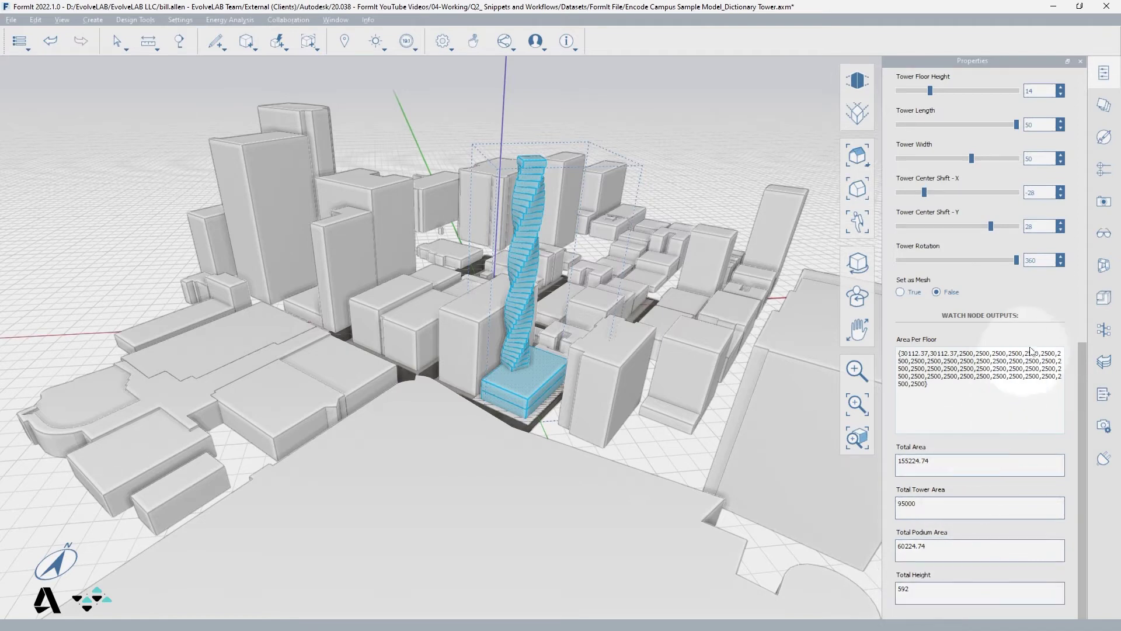
left_click_drag(1080, 360, 1091, 145)
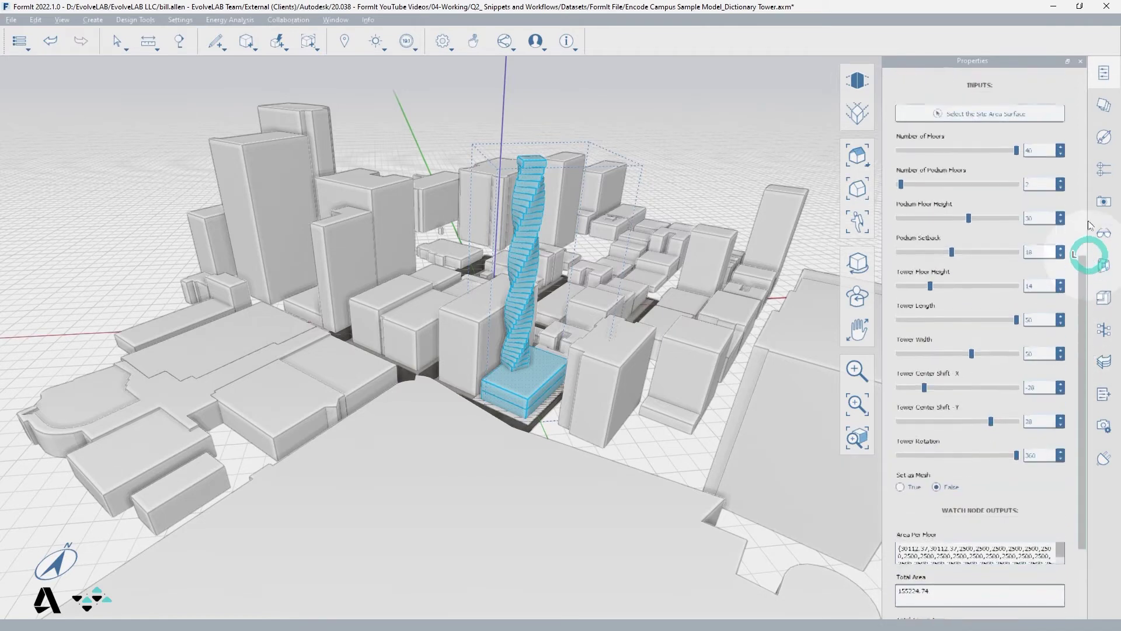
left_click(1001, 289)
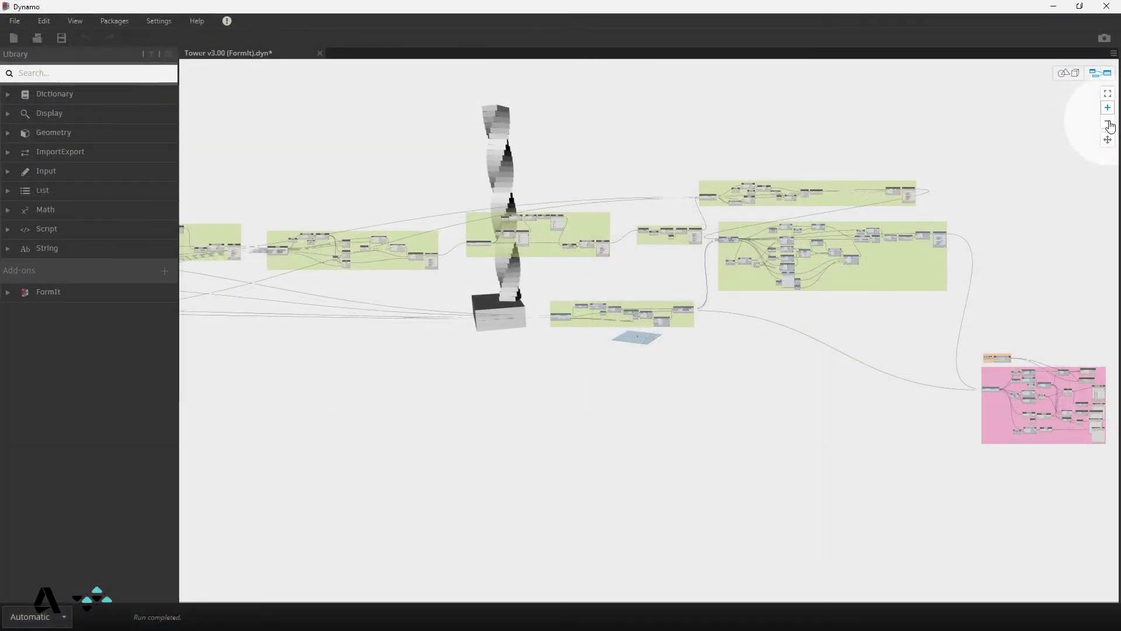
Zoom out and pan the Dynamo canvas to show the whole Tower v3.00 node network
scroll(963, 212, "down", 5)
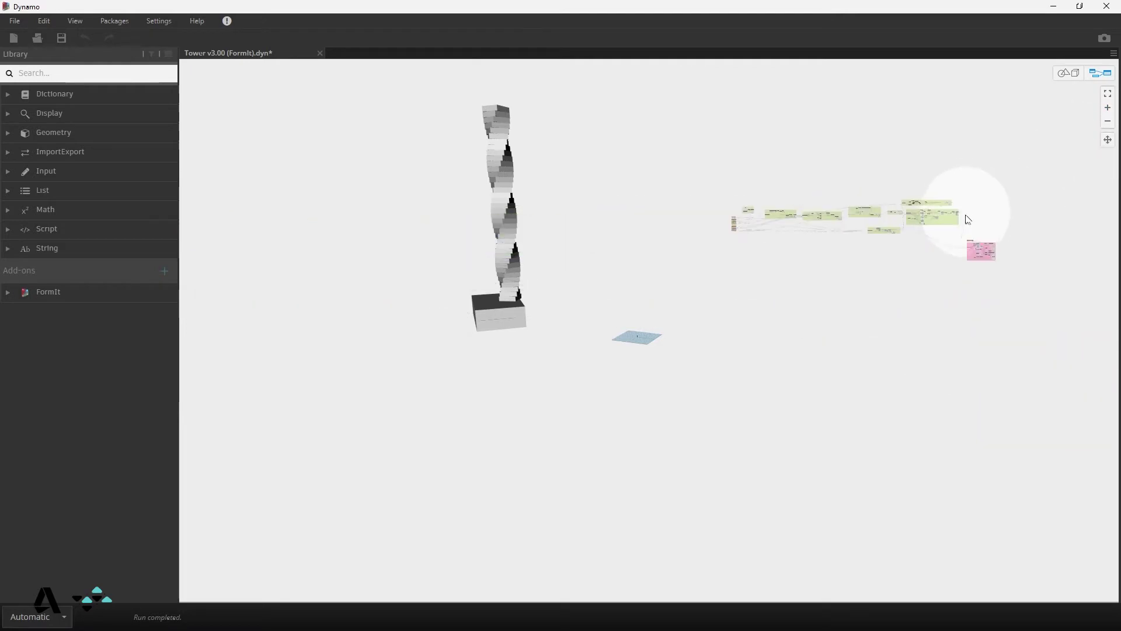
scroll(945, 215, "up", 2)
scroll(946, 215, "up", 2)
middle_click_drag(917, 271, 791, 440)
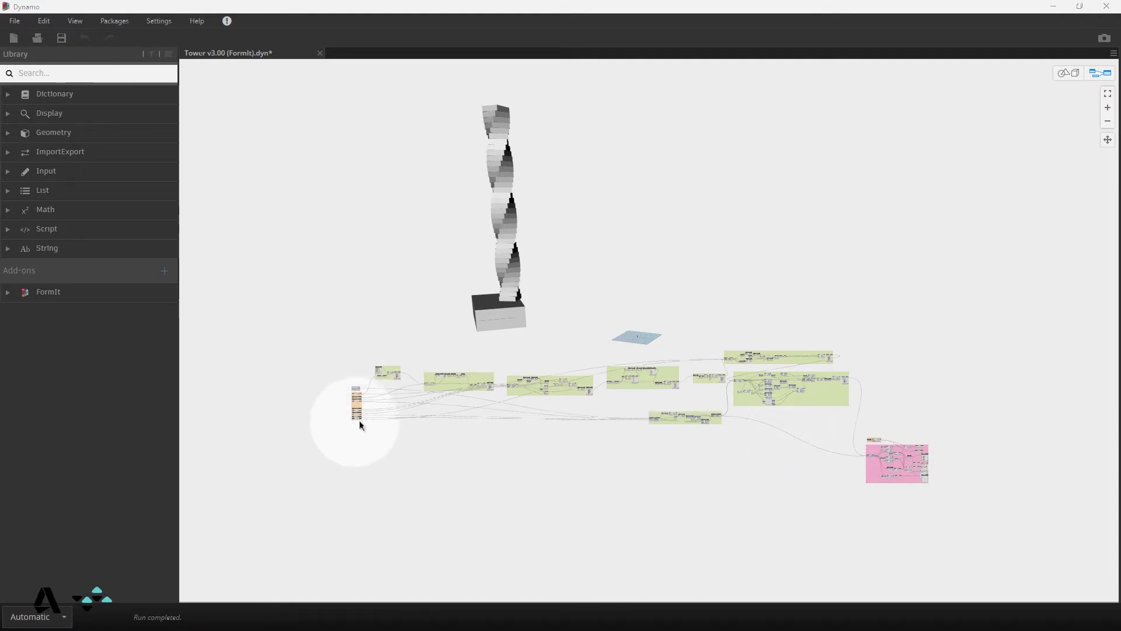
Zoom into the Inputs group and confirm Number of Floors is flagged Is Input
scroll(357, 416, "up", 3)
scroll(357, 412, "up", 2)
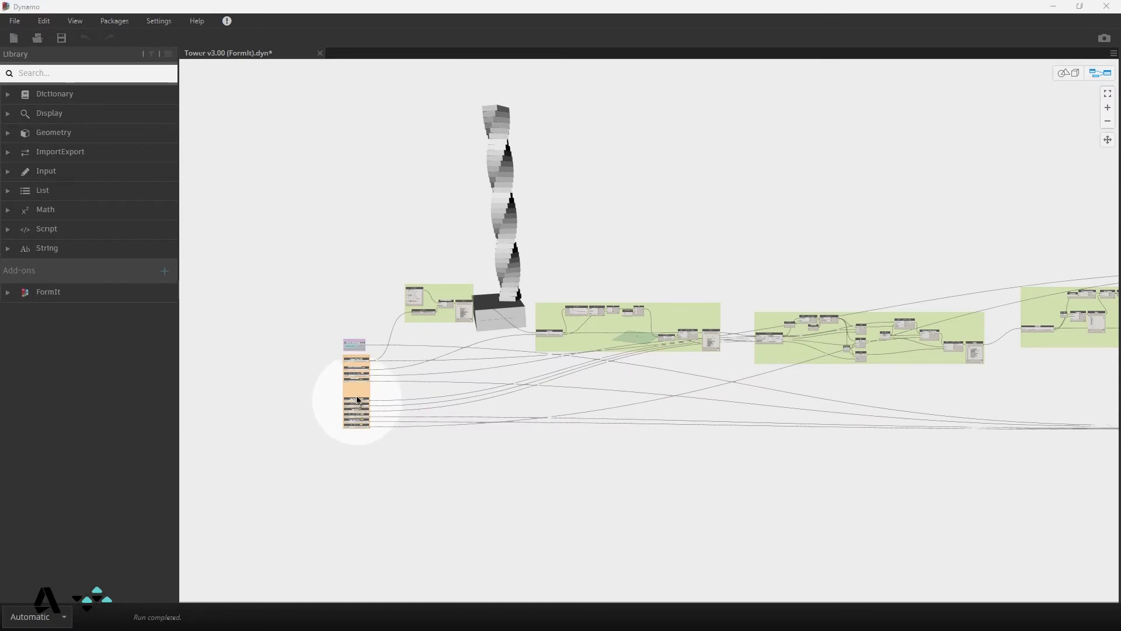
scroll(356, 395, "up", 2)
scroll(357, 395, "up", 1)
scroll(356, 394, "up", 1)
scroll(356, 395, "up", 1)
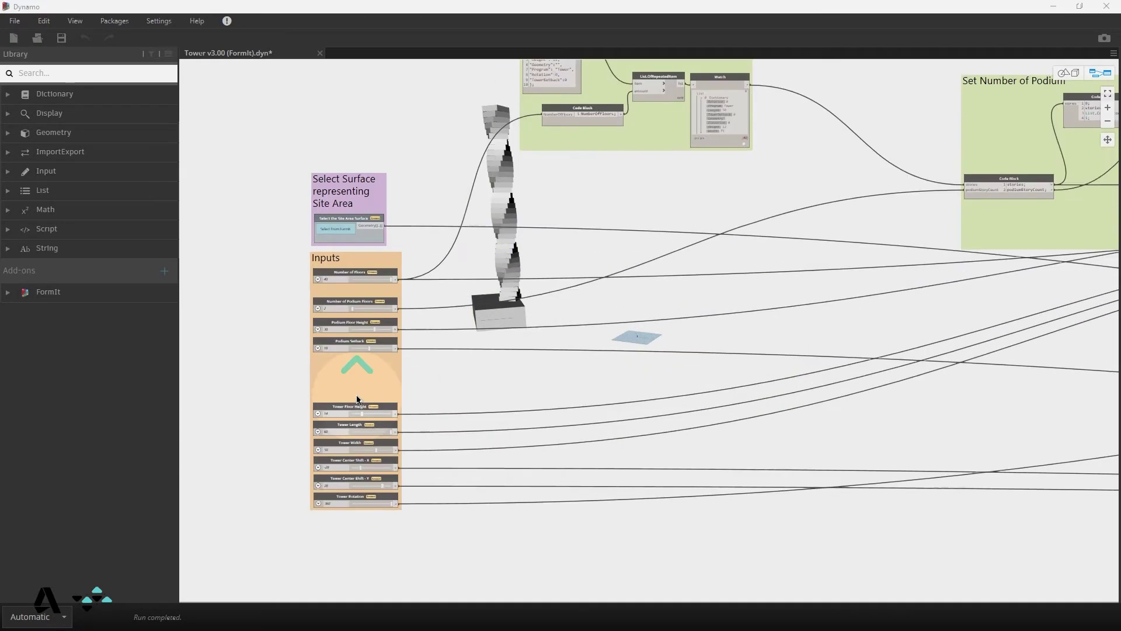
scroll(356, 395, "up", 2)
left_click(349, 196)
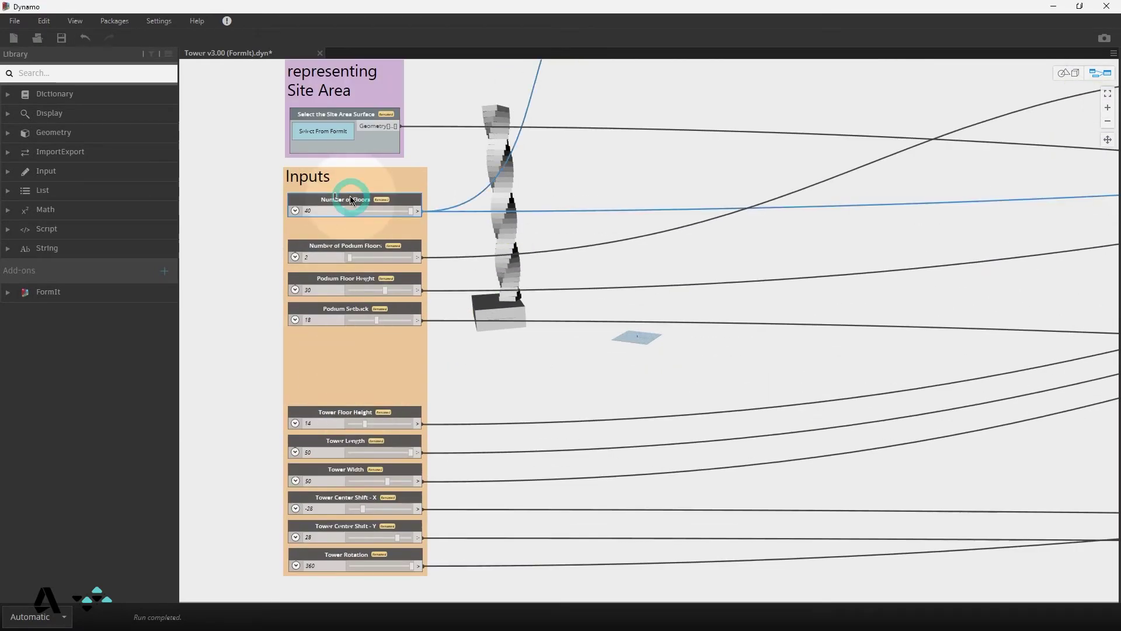
right_click(351, 197)
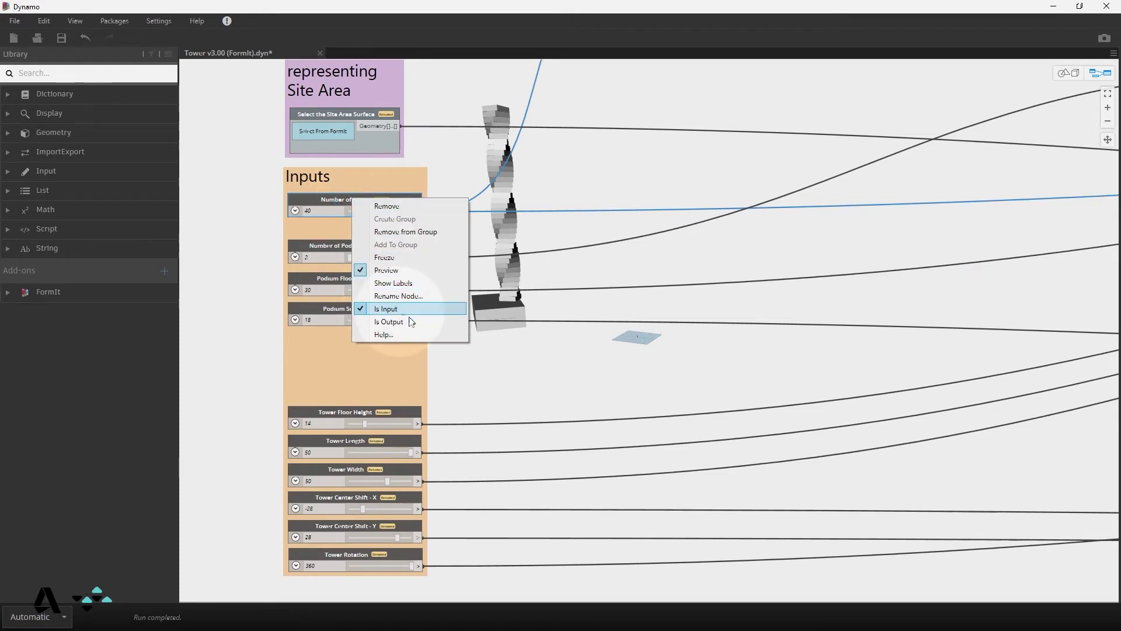
left_click(457, 369)
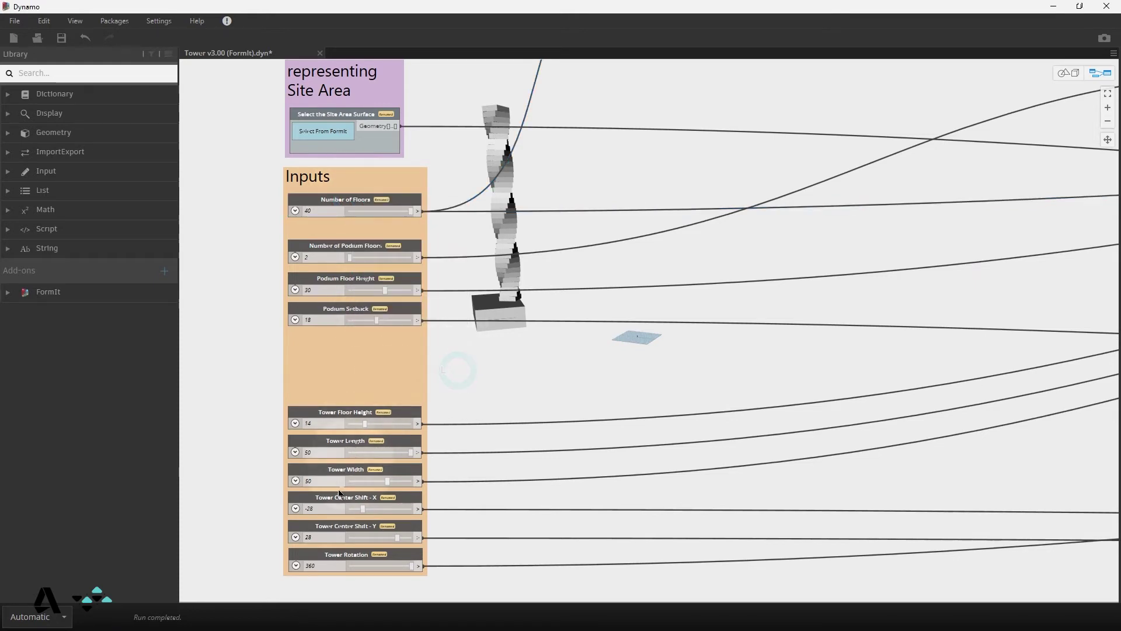
scroll(335, 532, "up", 1)
Set the Tower Center Shift - X slider's minimum to -100
scroll(338, 555, "up", 1)
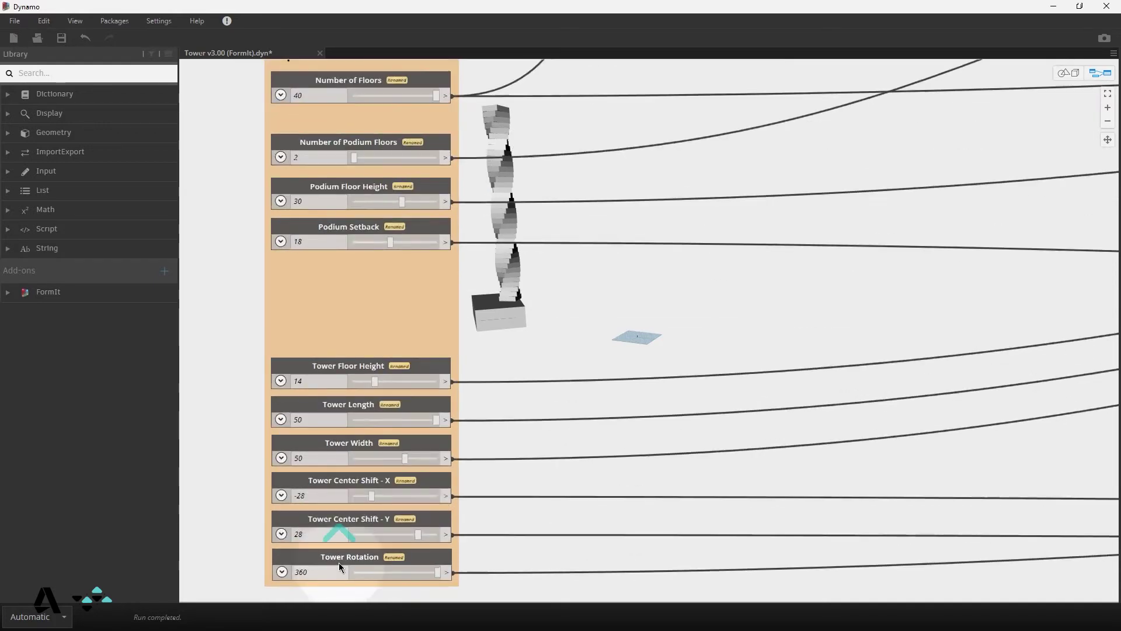
scroll(338, 563, "up", 1)
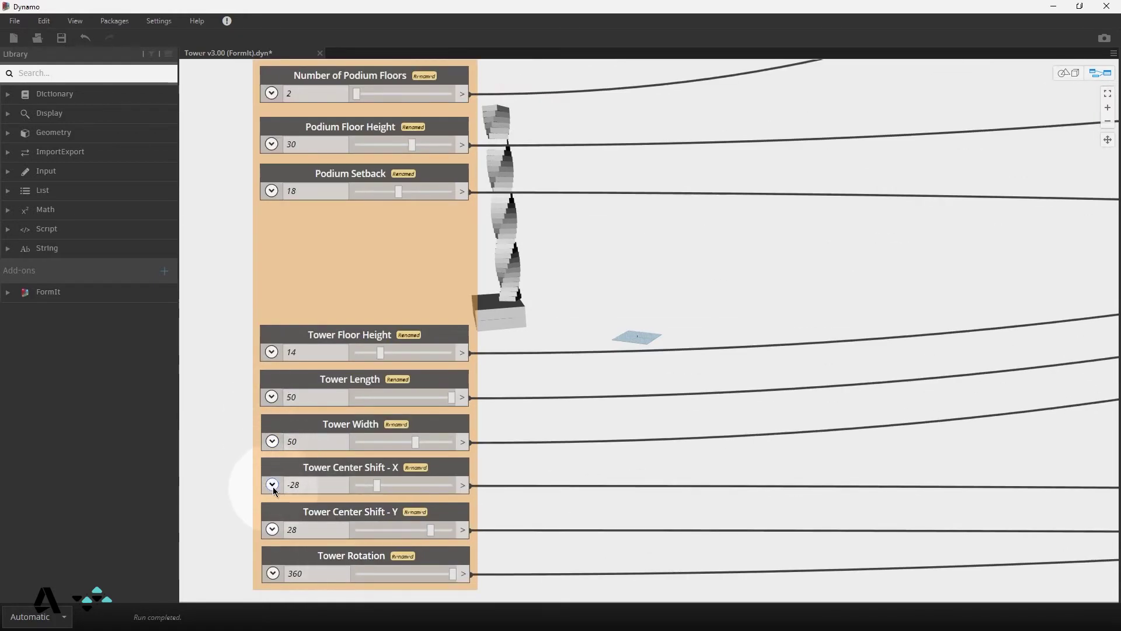
left_click(272, 484)
left_click(313, 527)
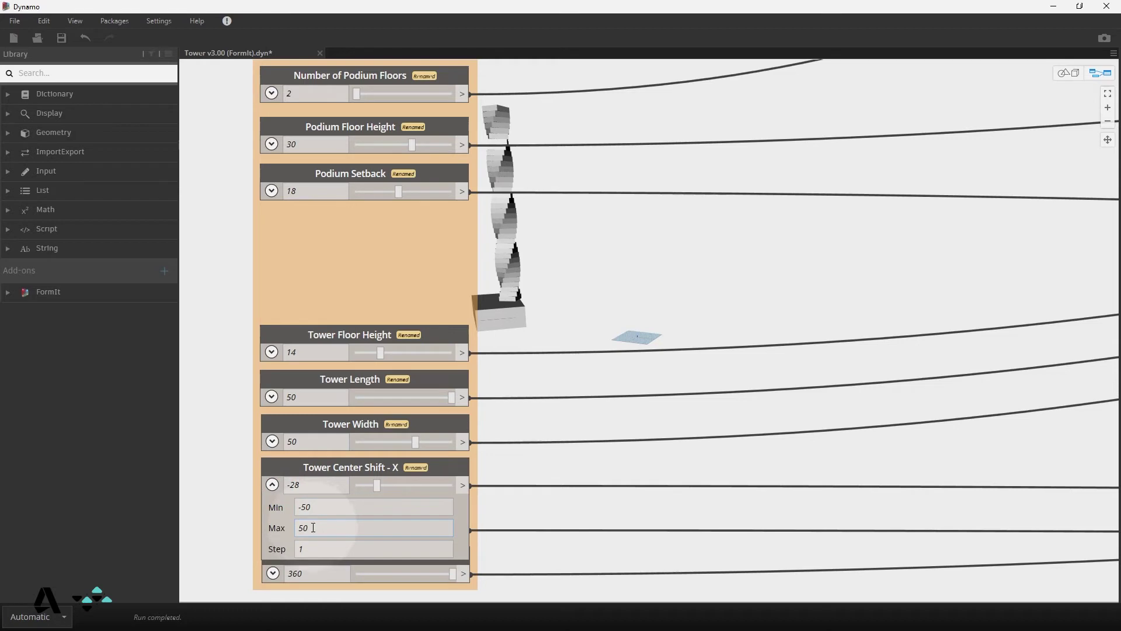
left_click(319, 508)
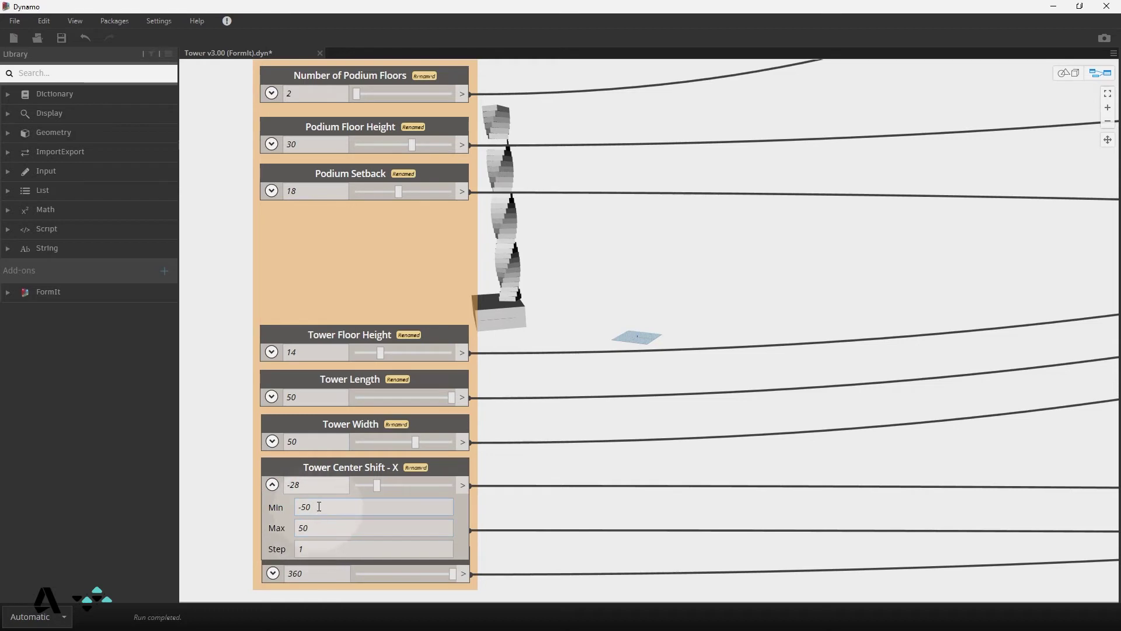
left_click(287, 506)
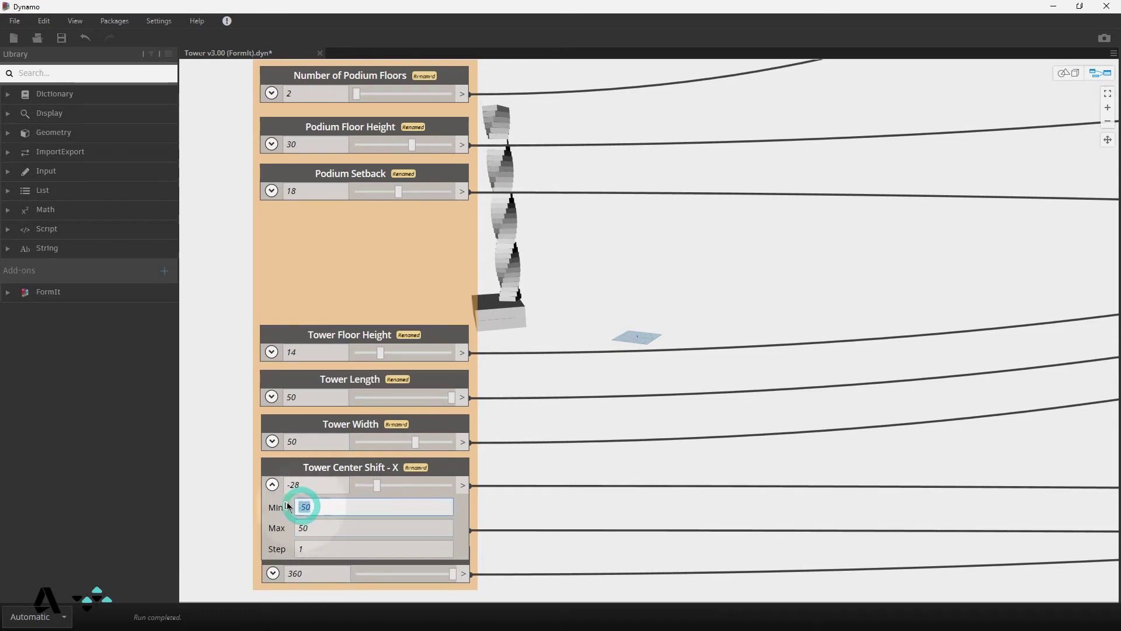
type("-")
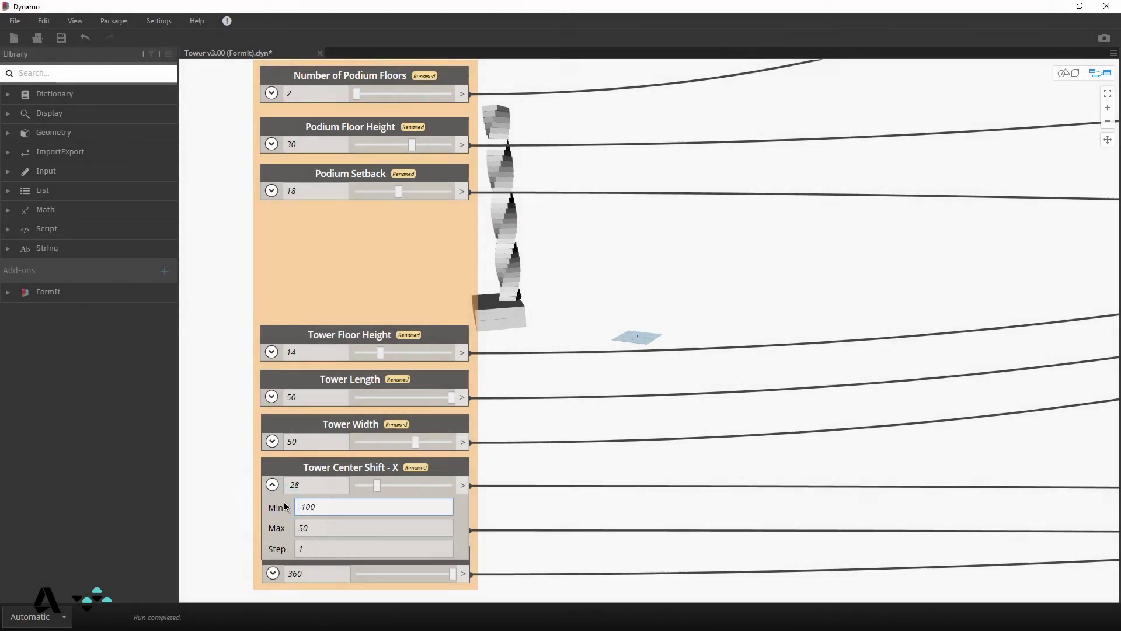
left_click(285, 529)
type("1")
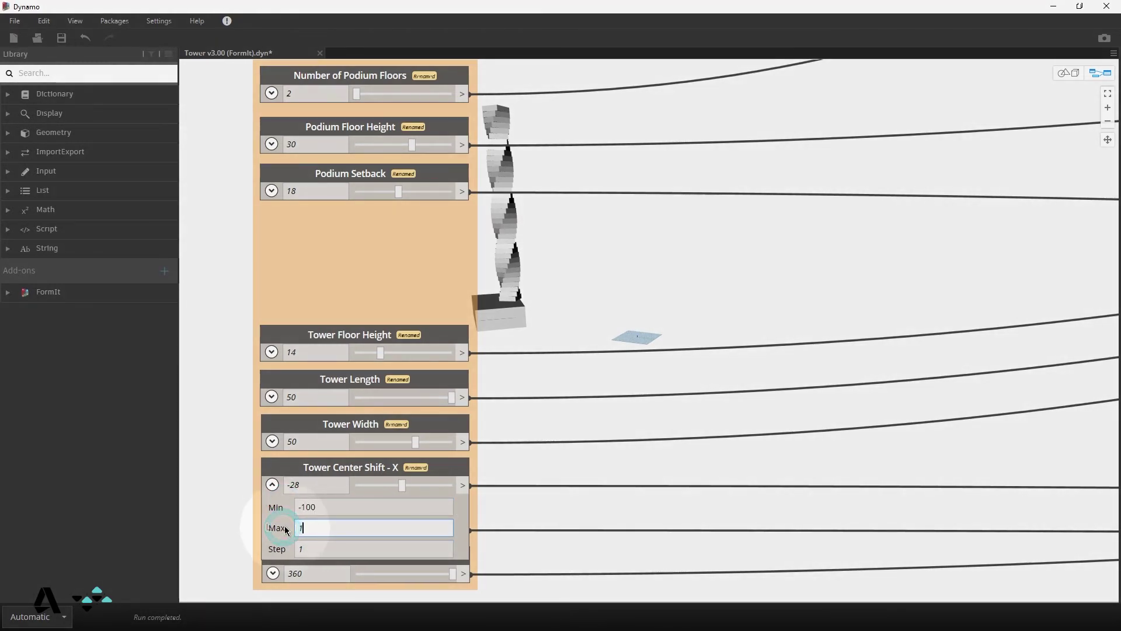
type("00")
left_click(273, 573)
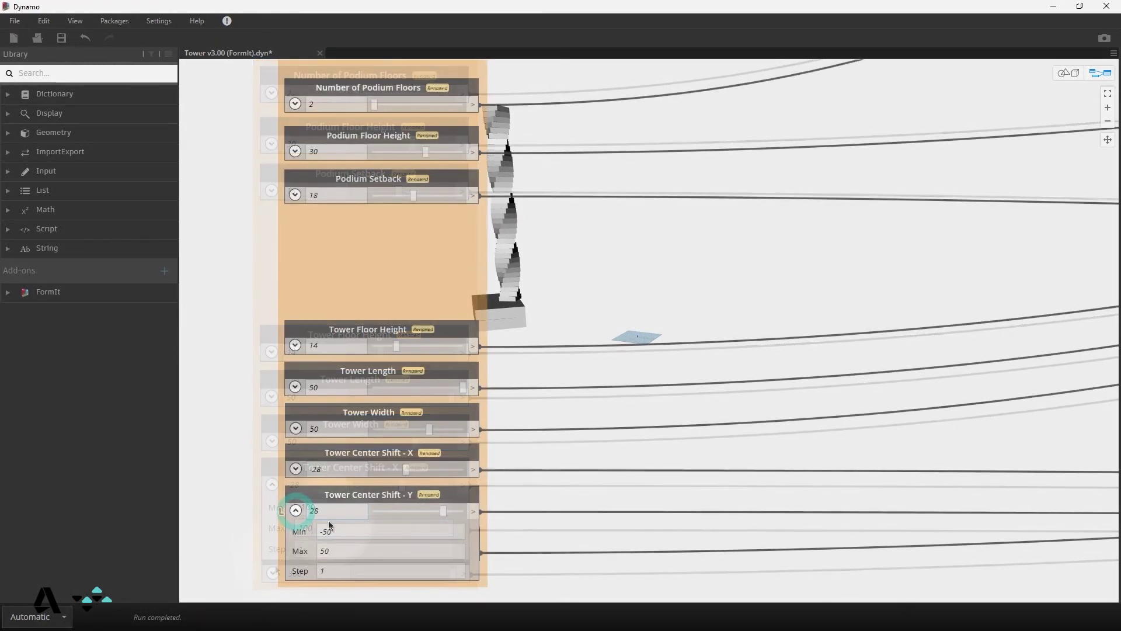
Widen the Tower Center Shift - Y slider range to -100 through 100
left_click(327, 535)
double_click(309, 533)
type("100")
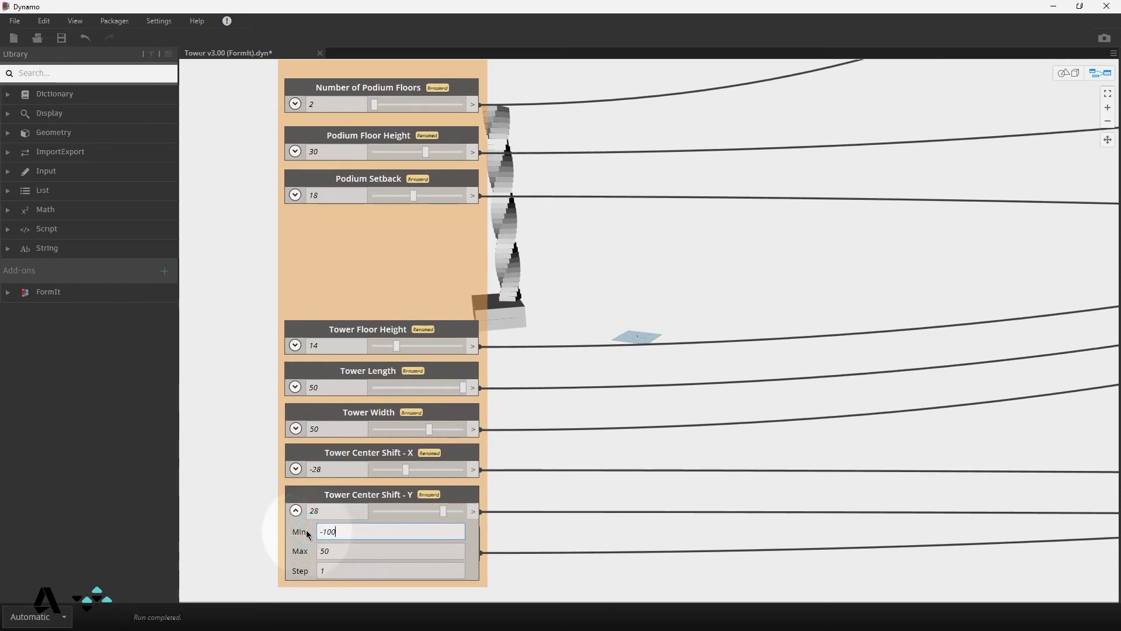
left_click(309, 549)
type("100")
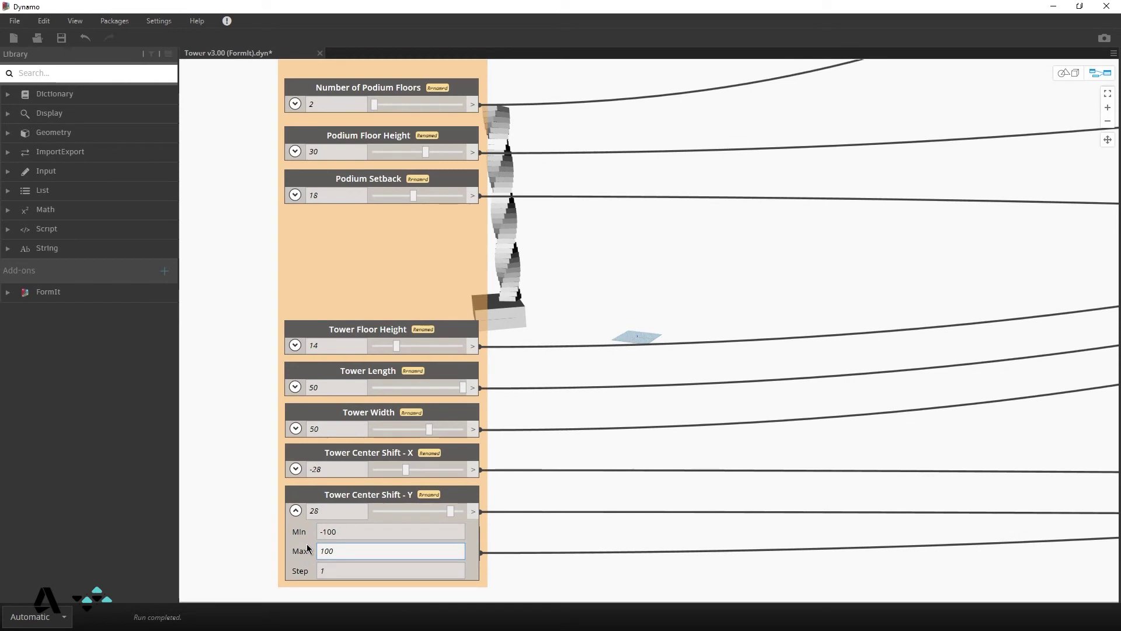
left_click(307, 532)
left_click(296, 511)
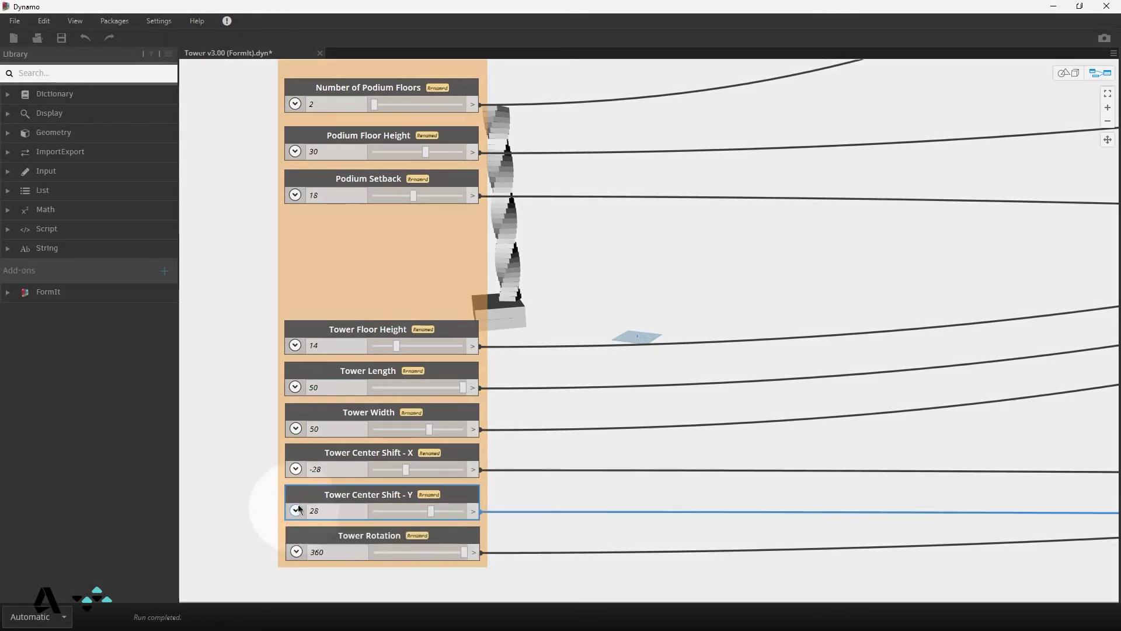
Raise the Tower Length slider maximum to 100 and edit the Tower Width range
left_click(296, 388)
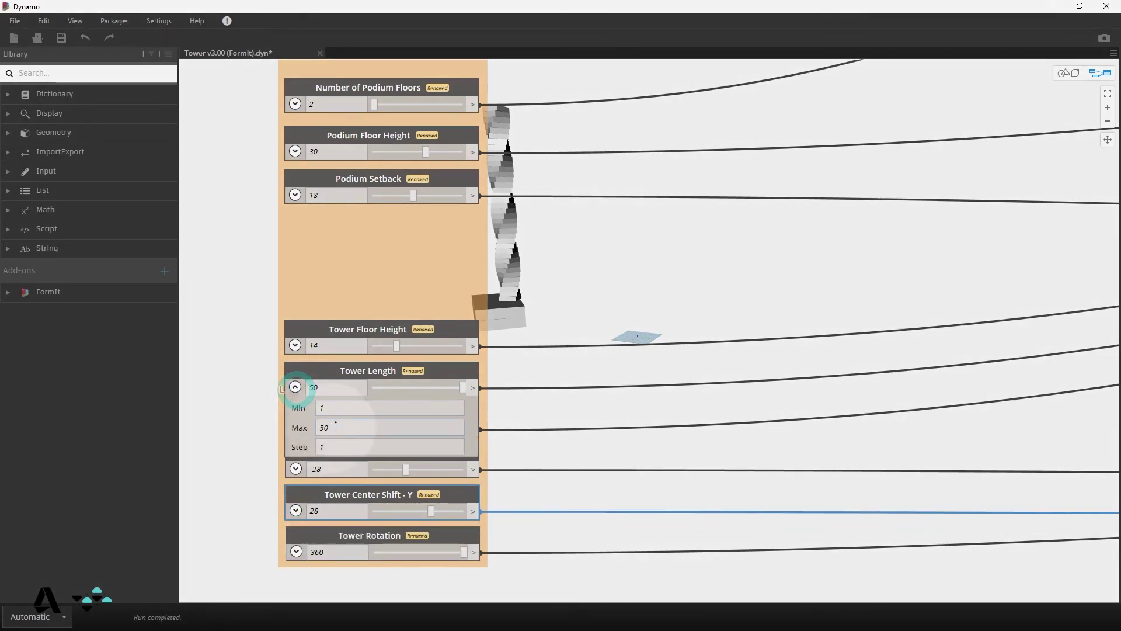
left_click(303, 429)
type("100")
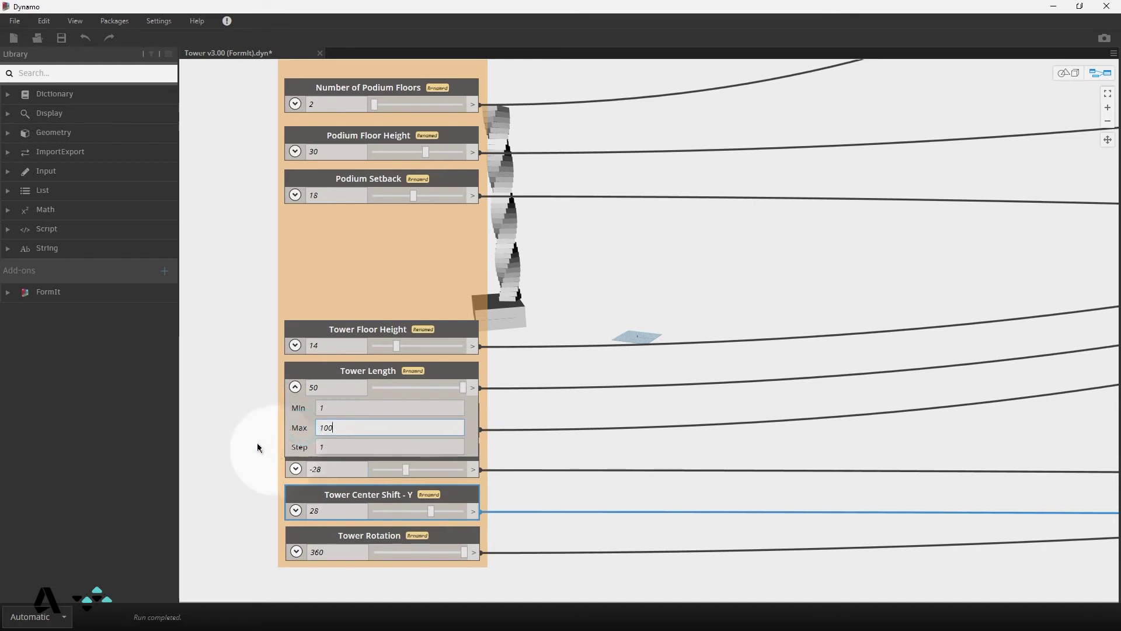
left_click(295, 387)
left_click(296, 428)
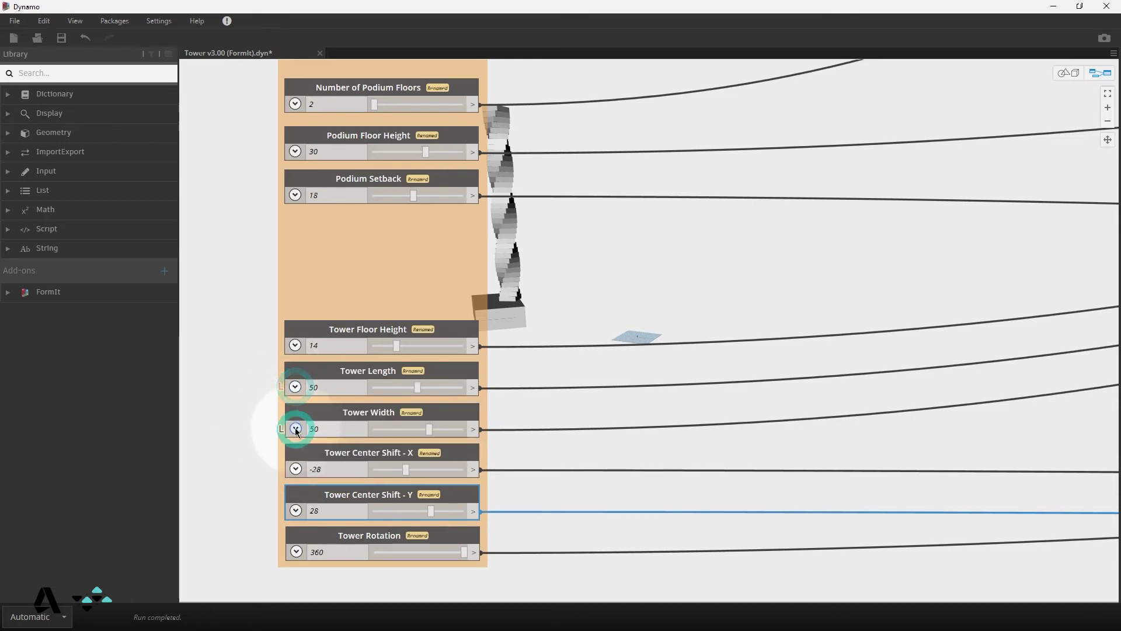
left_click(314, 469)
type("100")
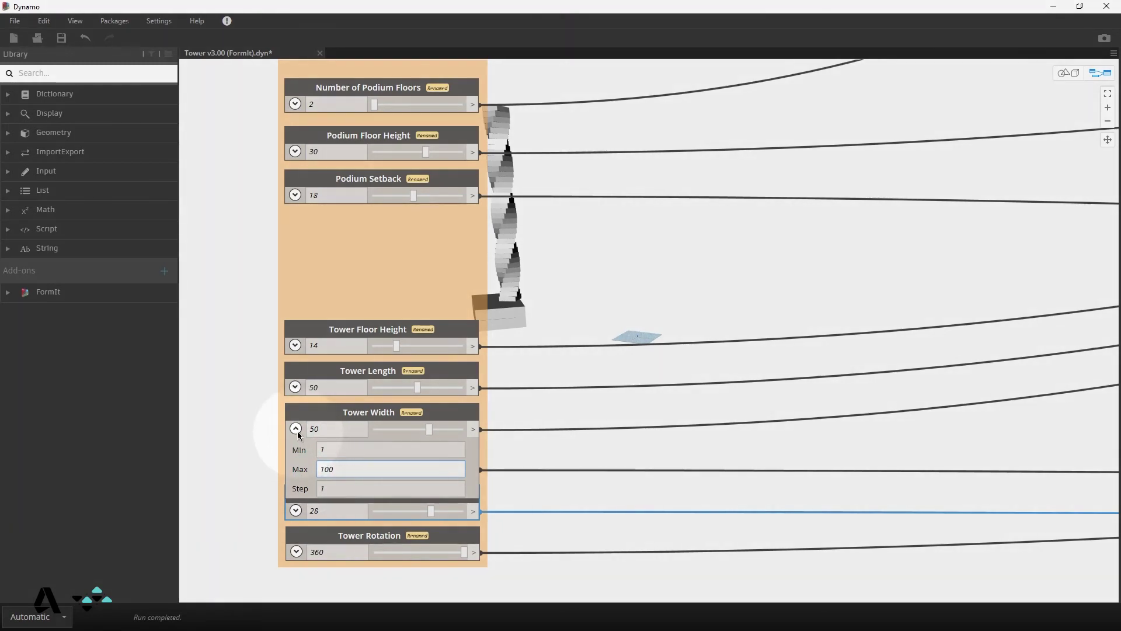
left_click(295, 429)
scroll(286, 430, "down", 5)
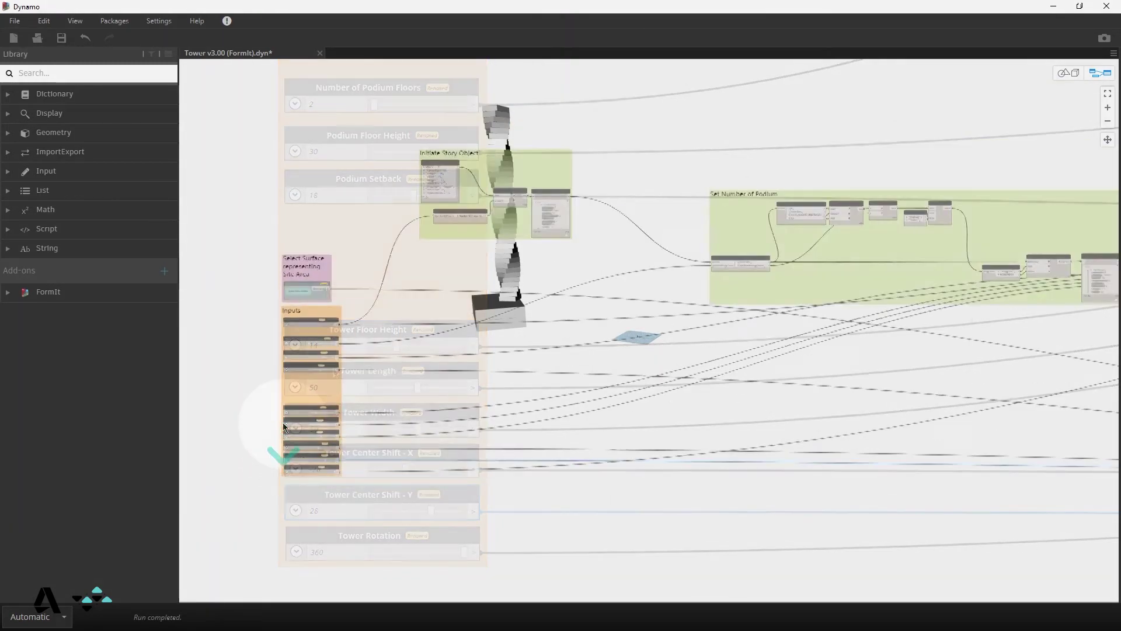
scroll(286, 430, "down", 2)
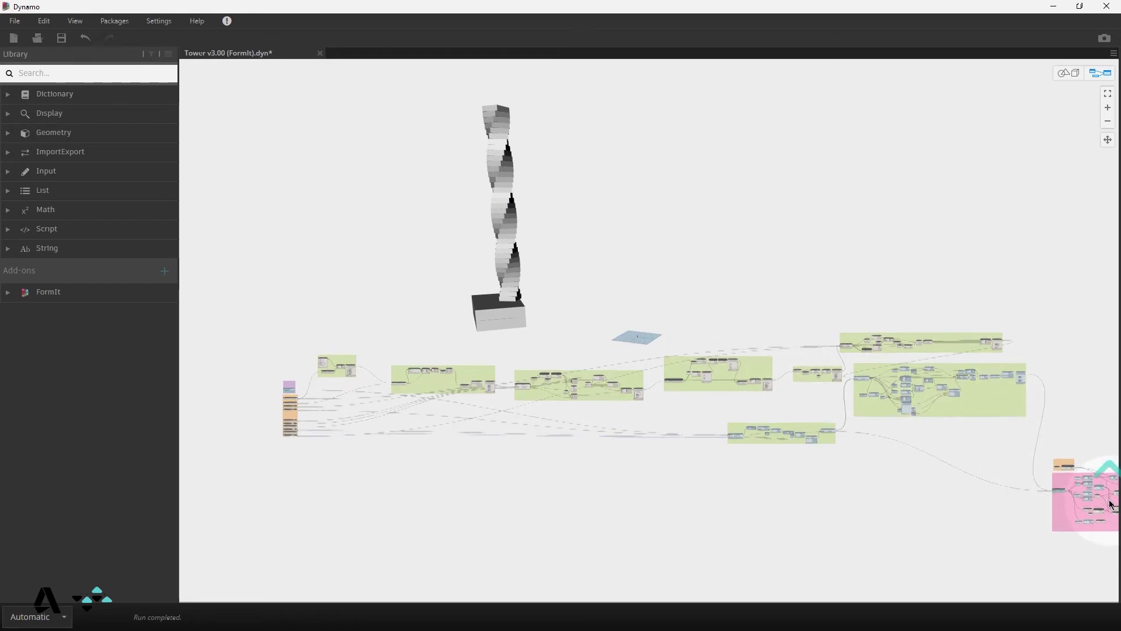
scroll(1109, 505, "up", 3)
scroll(987, 341, "up", 5)
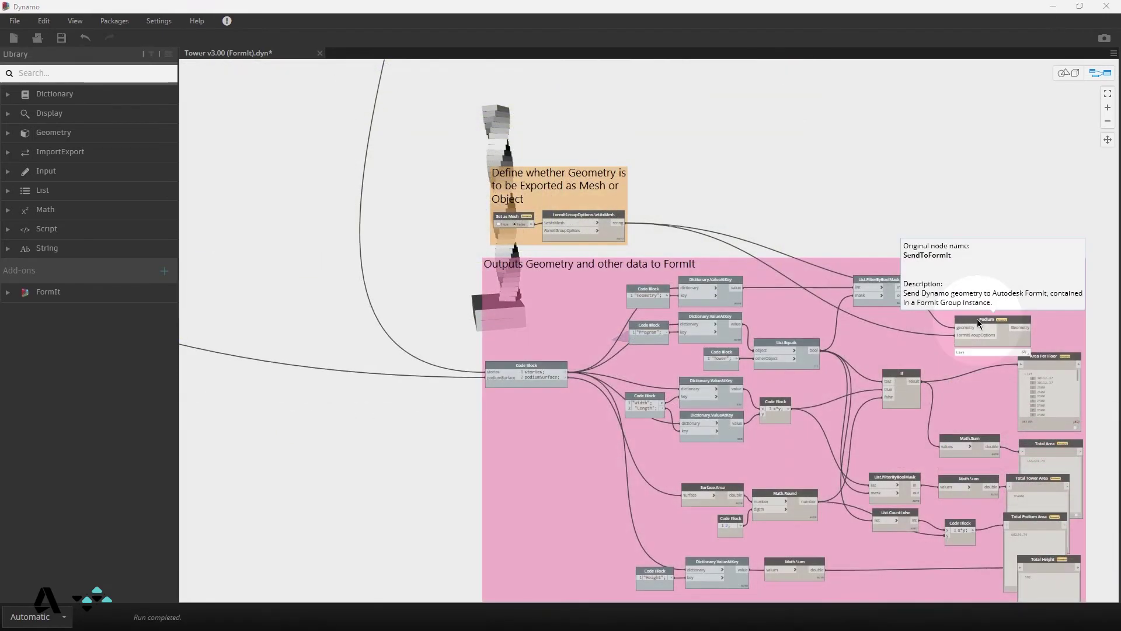
right_click(977, 318)
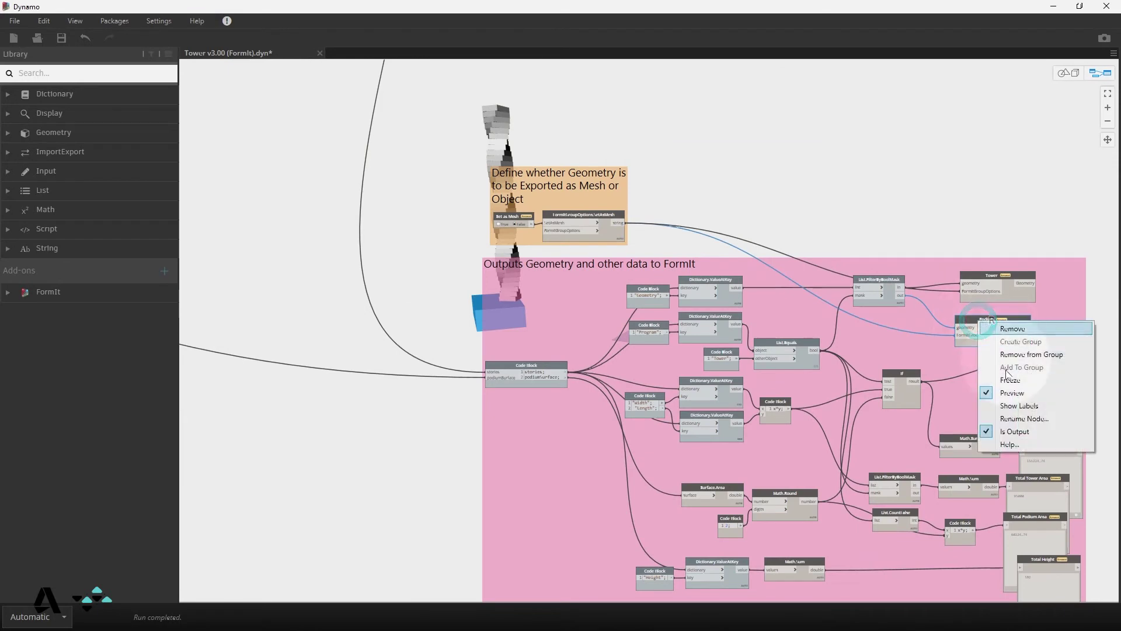
left_click(1026, 433)
scroll(830, 322, "down", 2)
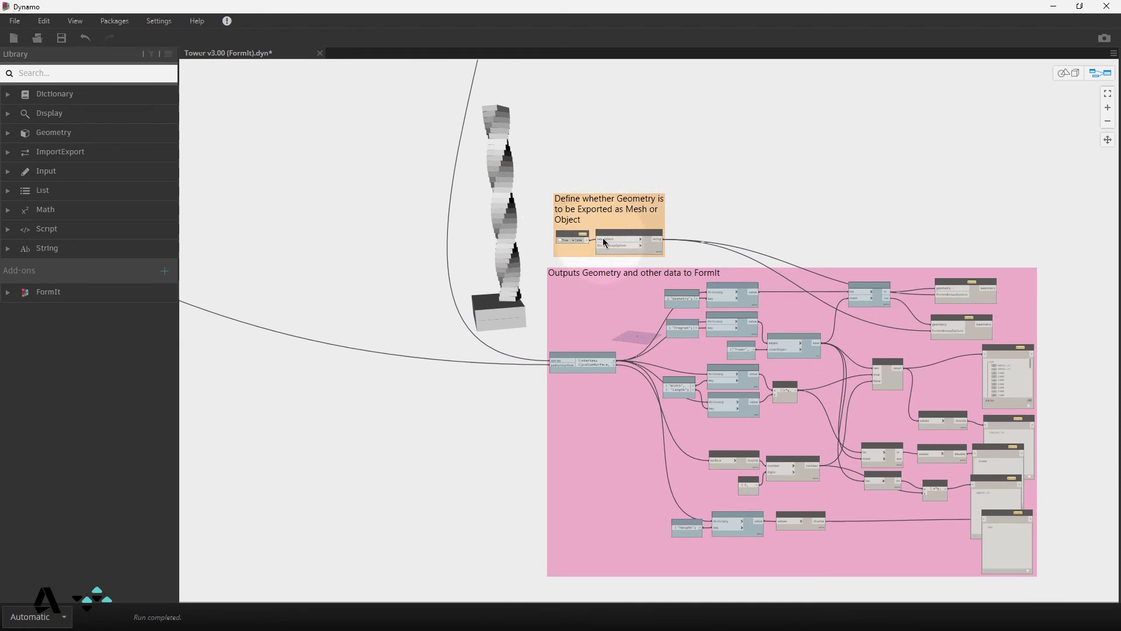
scroll(603, 238, "up", 1)
scroll(605, 236, "up", 2)
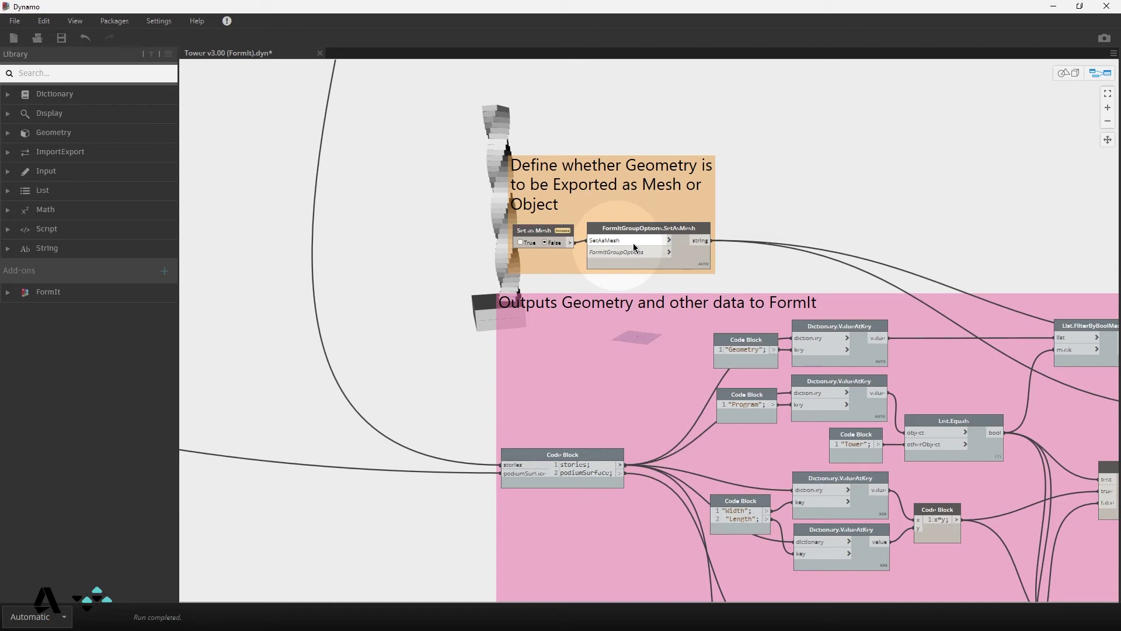
Preview the Tower and Podium output geometry by selecting their nodes
scroll(841, 257, "down", 5)
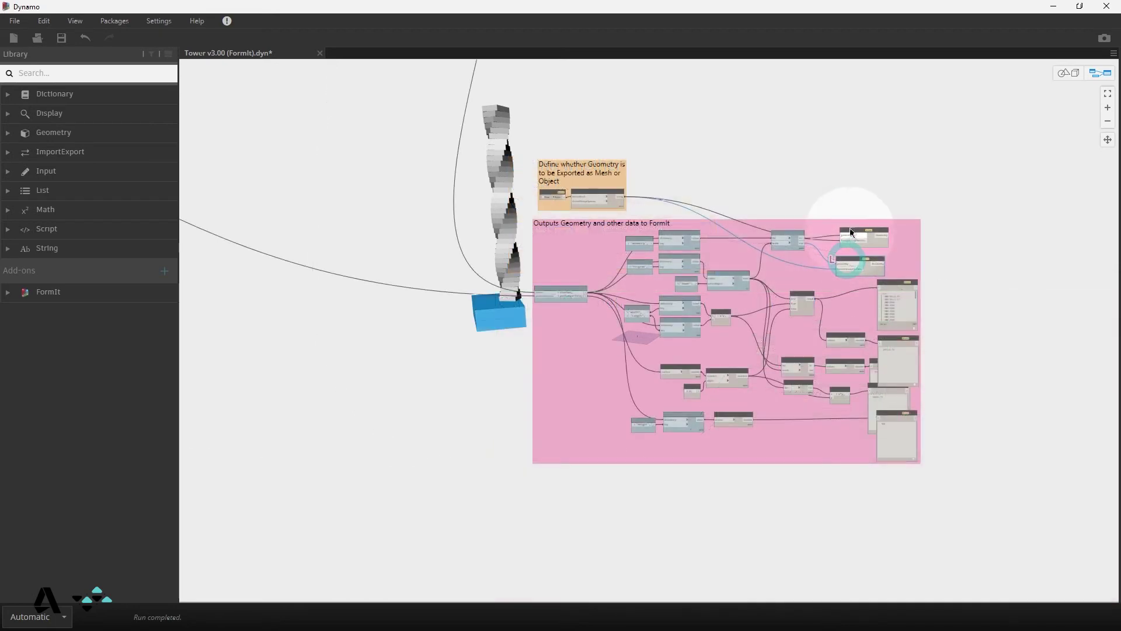
left_click(849, 234)
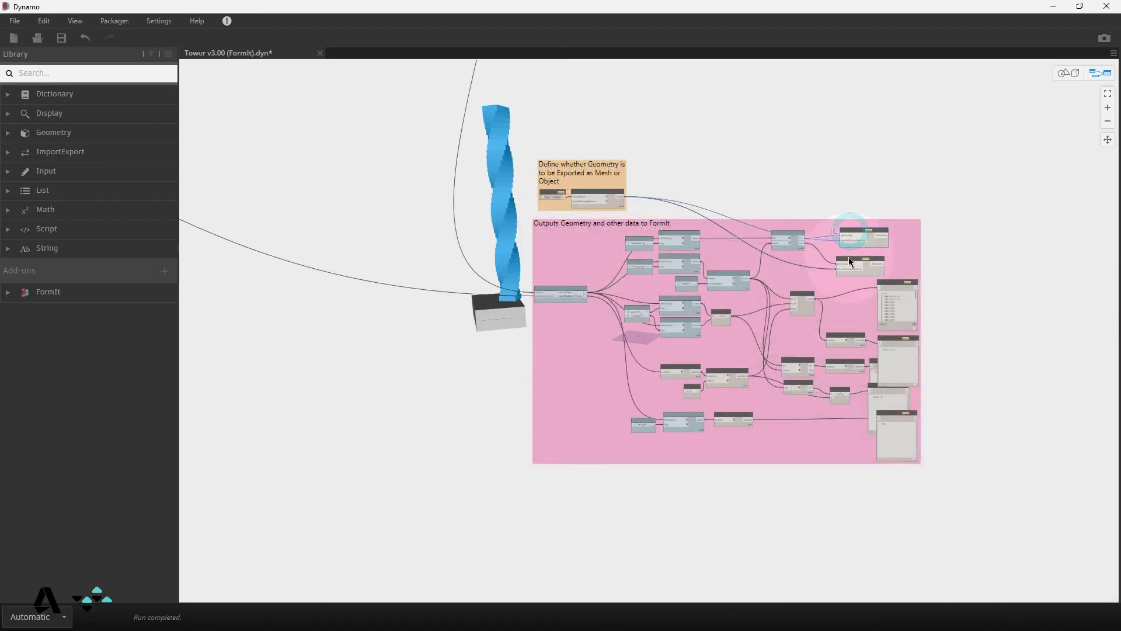
left_click(850, 262)
left_click(849, 228)
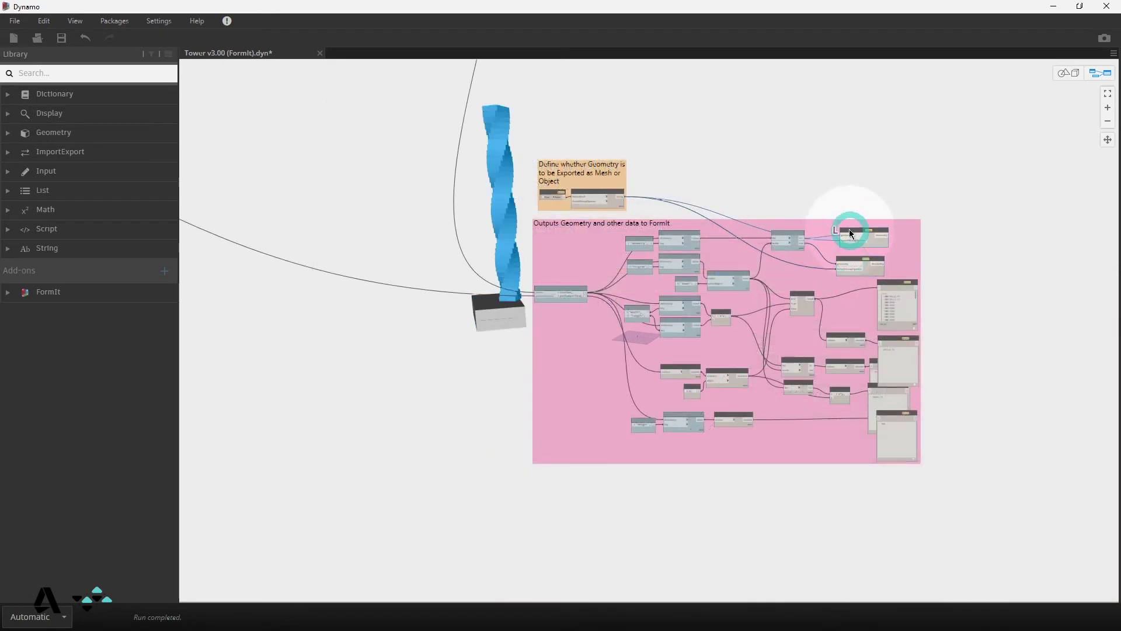
left_click(844, 188)
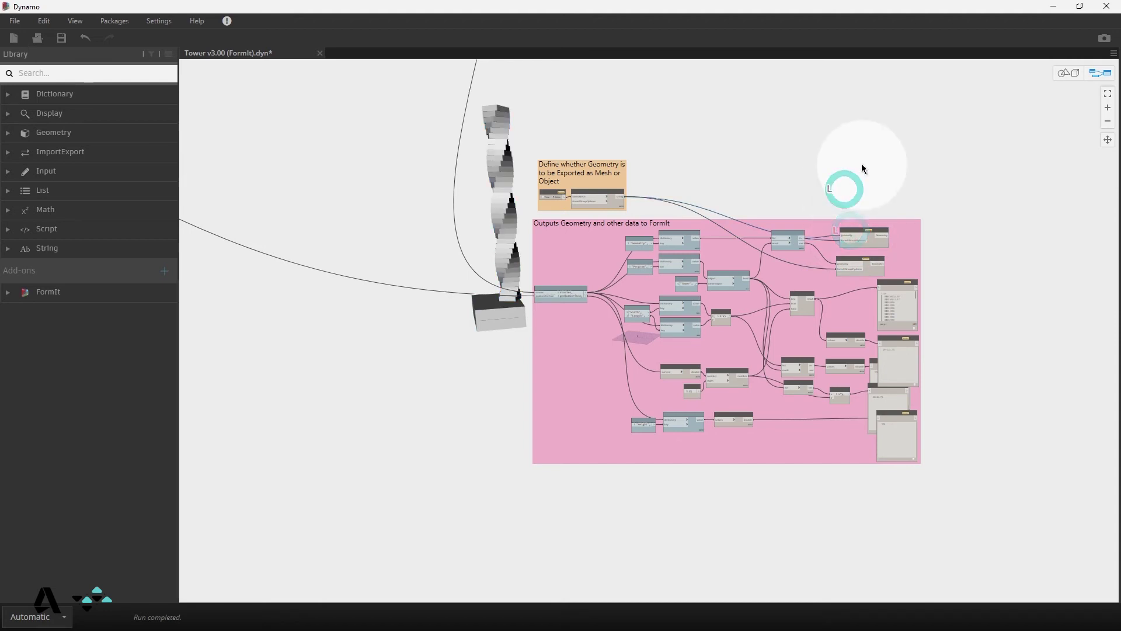
left_click(1051, 9)
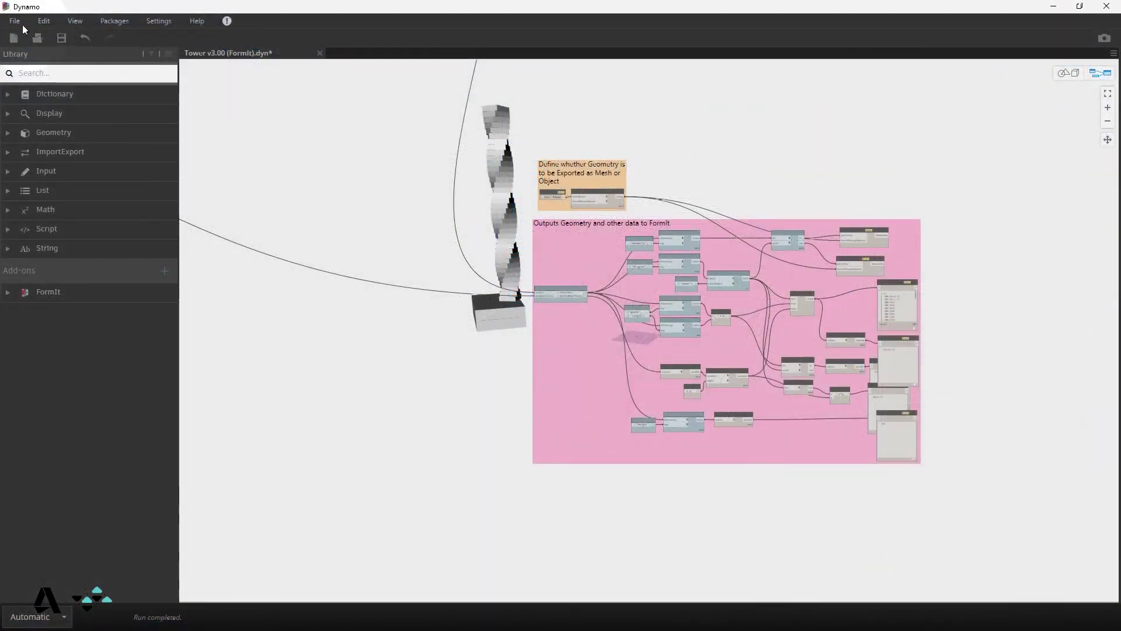
Save the tower graph and close Dynamo to return to FormIt
left_click(17, 22)
left_click(36, 82)
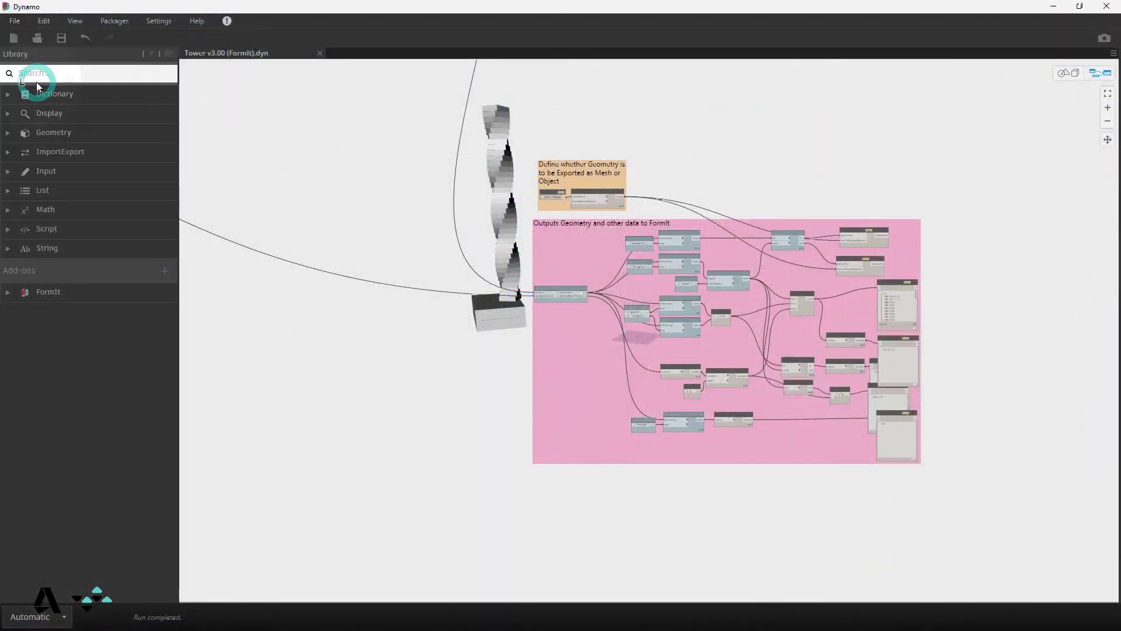
left_click(331, 100)
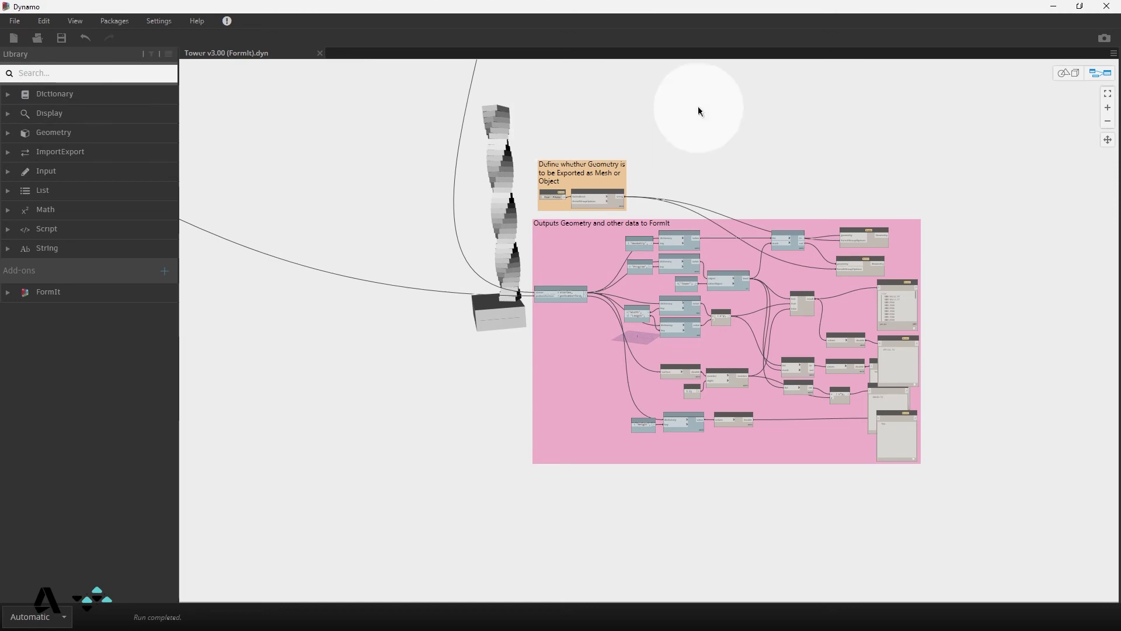
left_click(1100, 10)
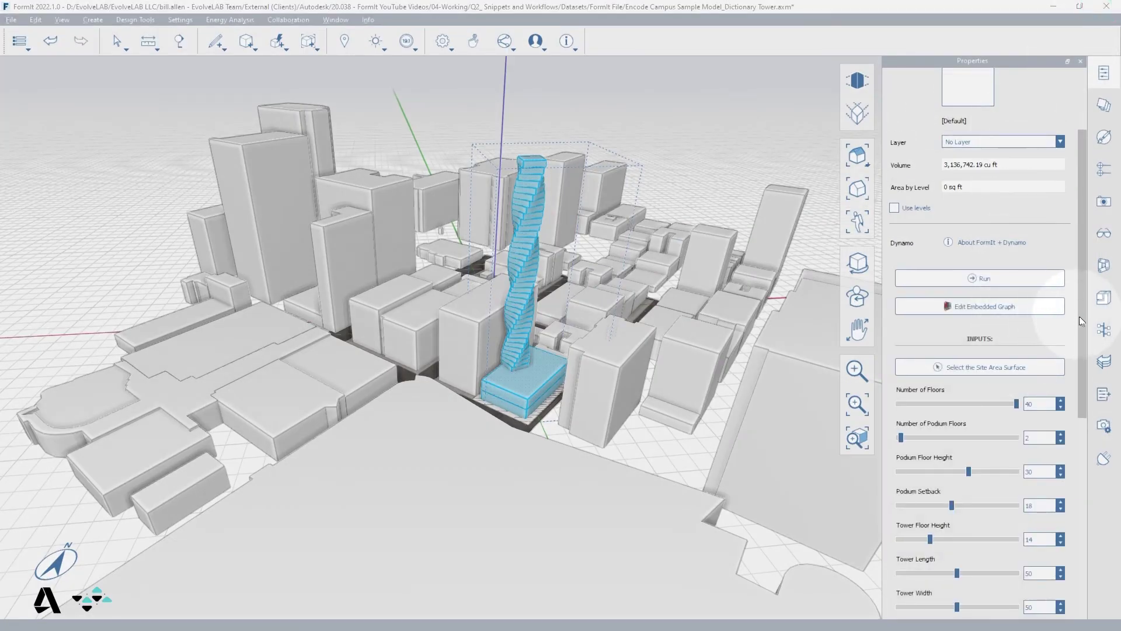
Set Tower Center Shift X to 35 and Y to 90, and rerun the tower
left_click_drag(1079, 319, 1081, 445)
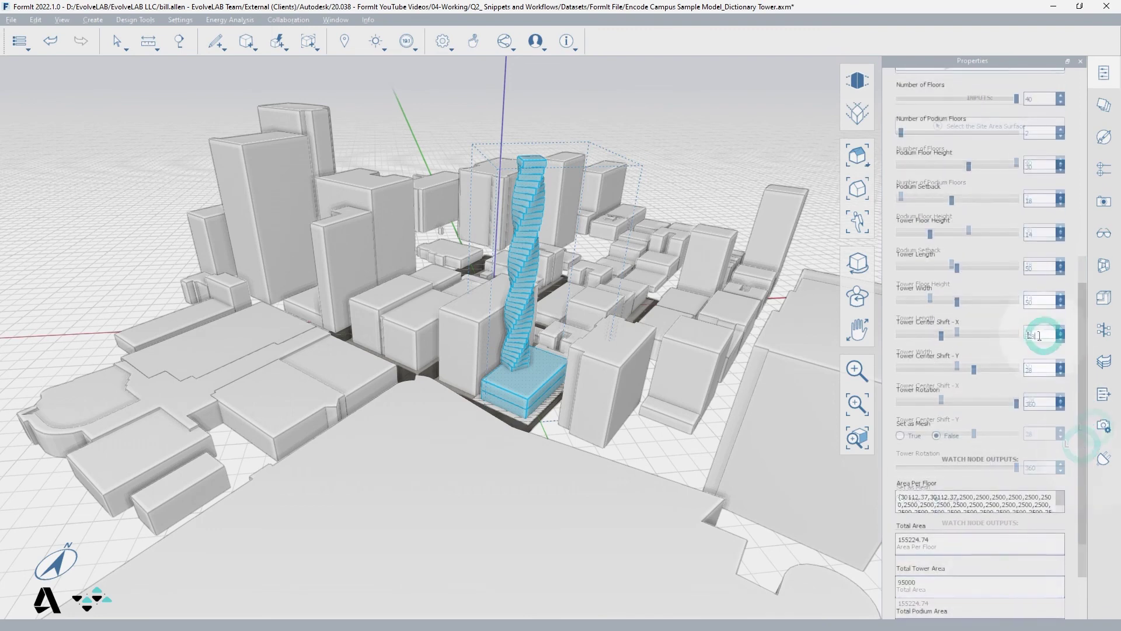
double_click(1019, 334)
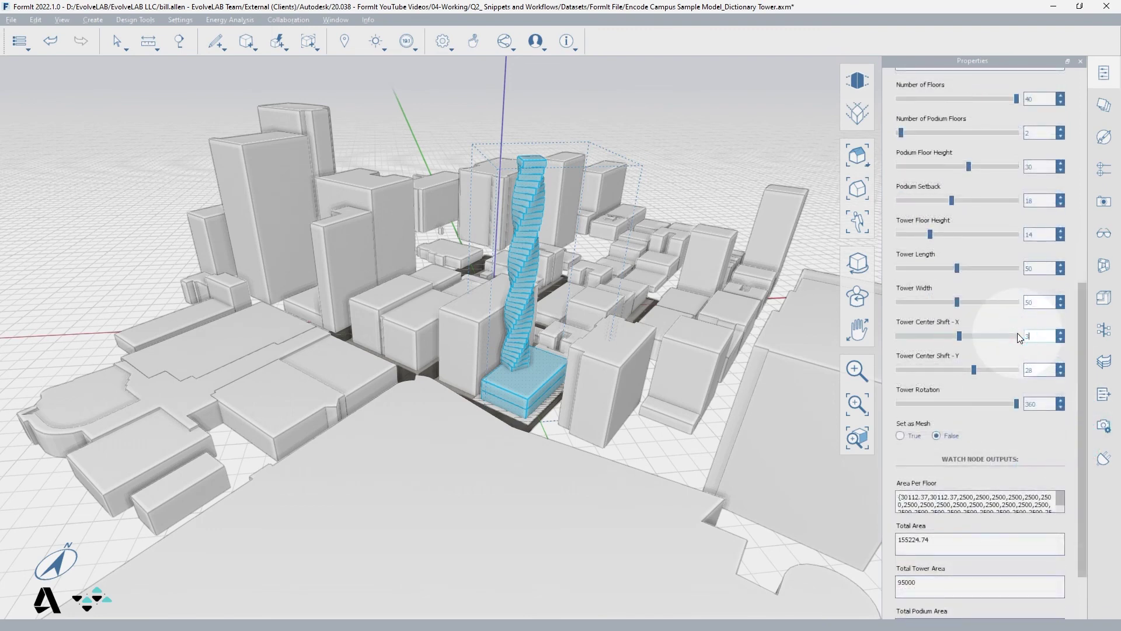
type("5")
key("Return")
double_click(1021, 370)
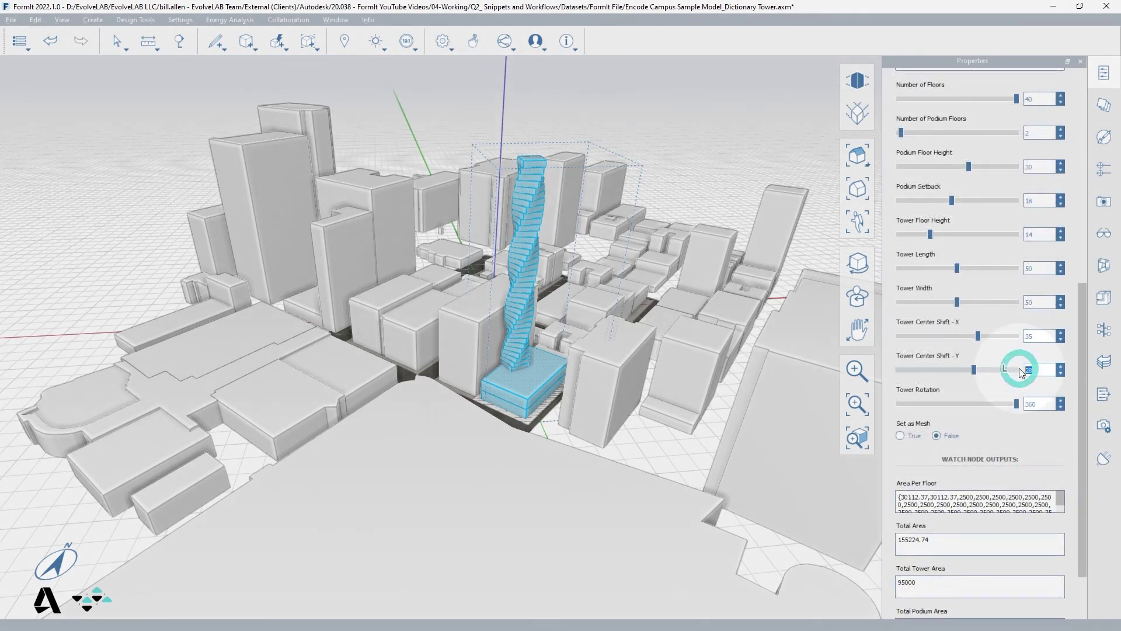
type("90")
key("Return")
left_click_drag(1083, 351, 1082, 296)
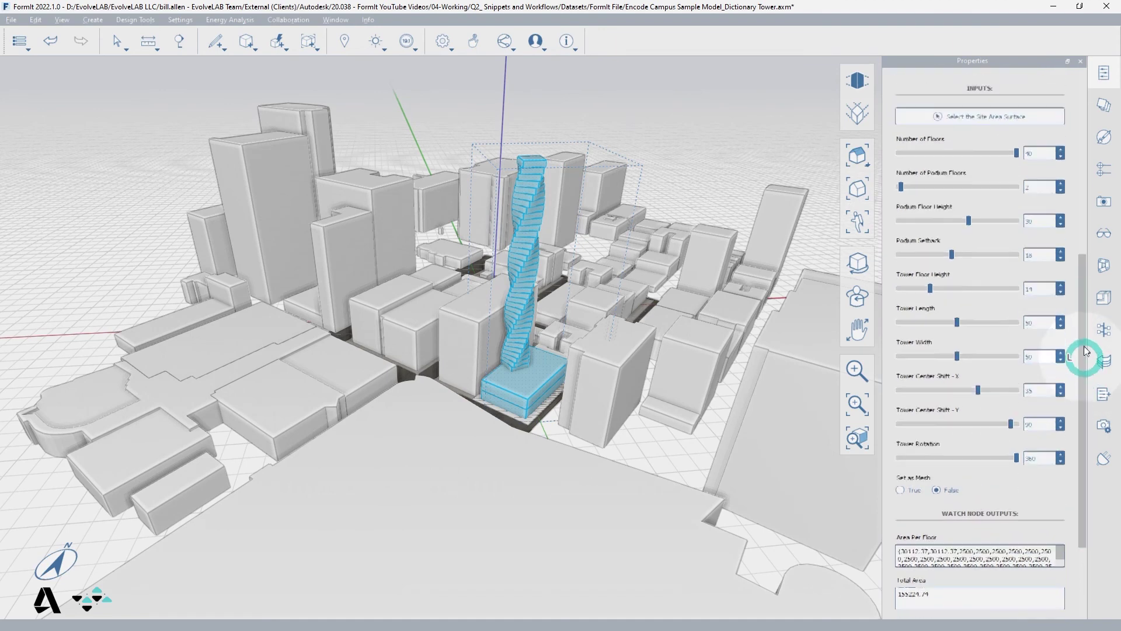
left_click(986, 81)
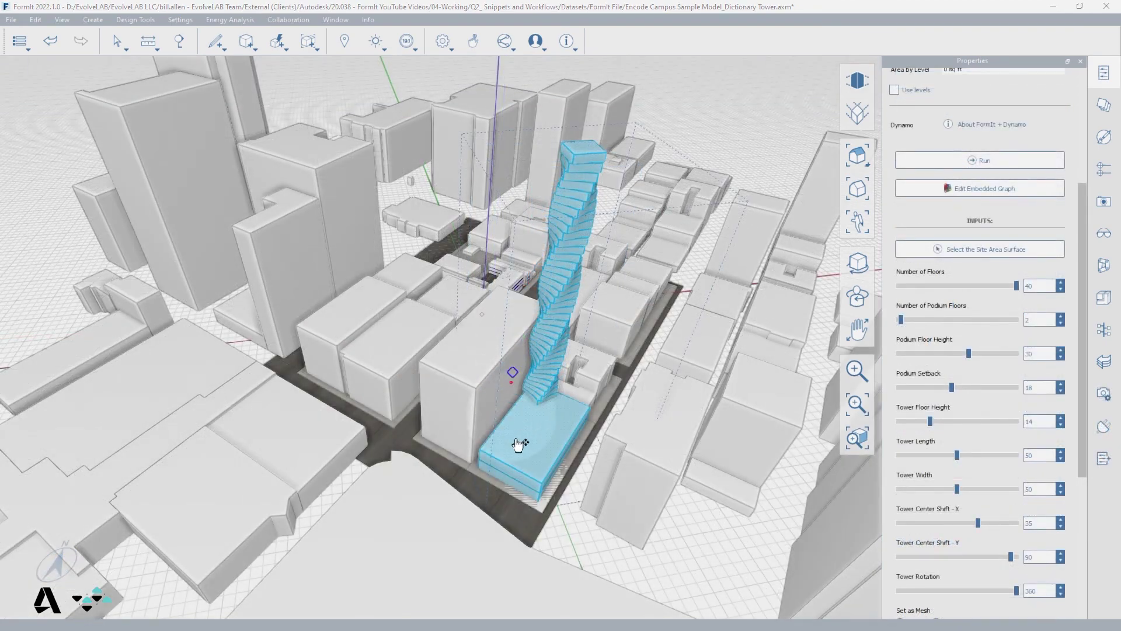
Inside the podium group, sketch a circle on the roof, push it down, and rerun the graph
left_click(539, 422)
double_click(538, 422)
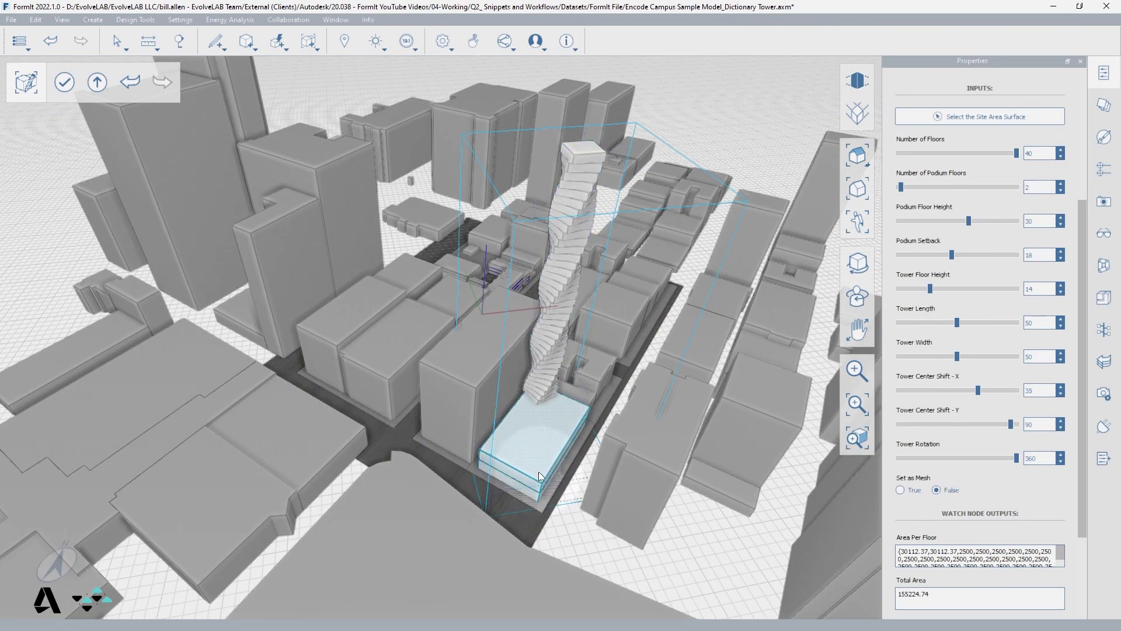
left_click(517, 473)
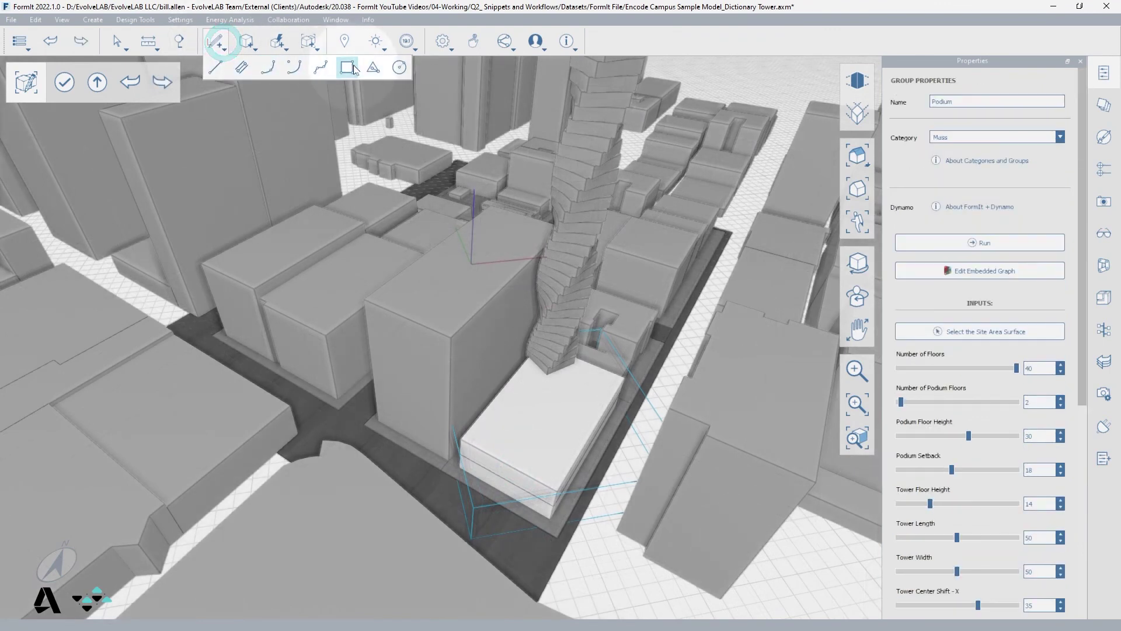
left_click(407, 76)
left_click(548, 407)
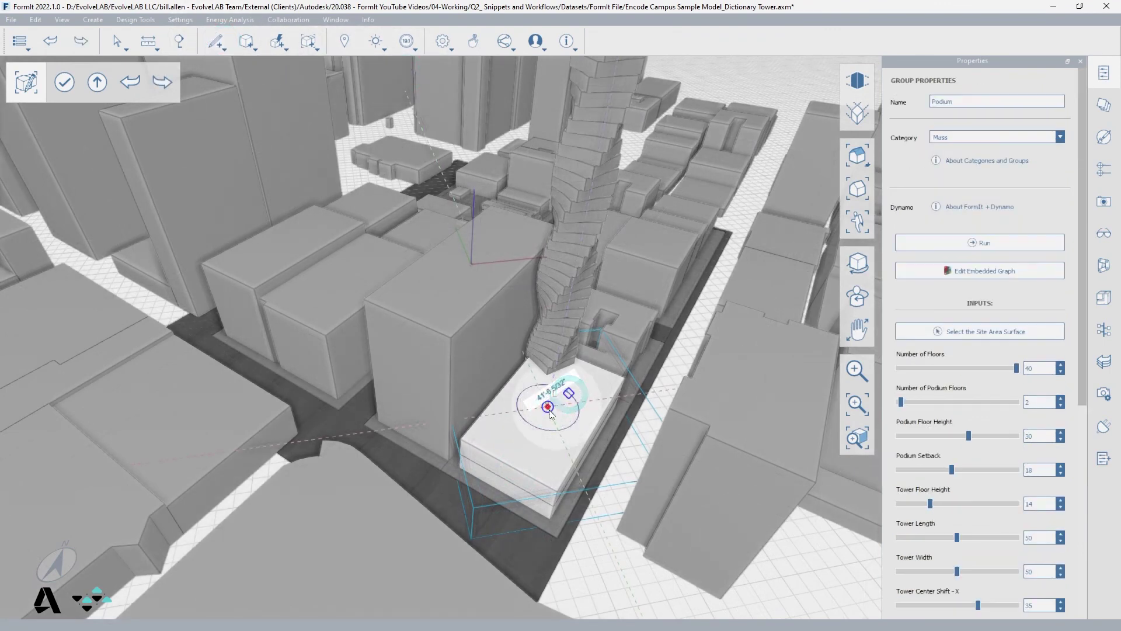
left_click(575, 418)
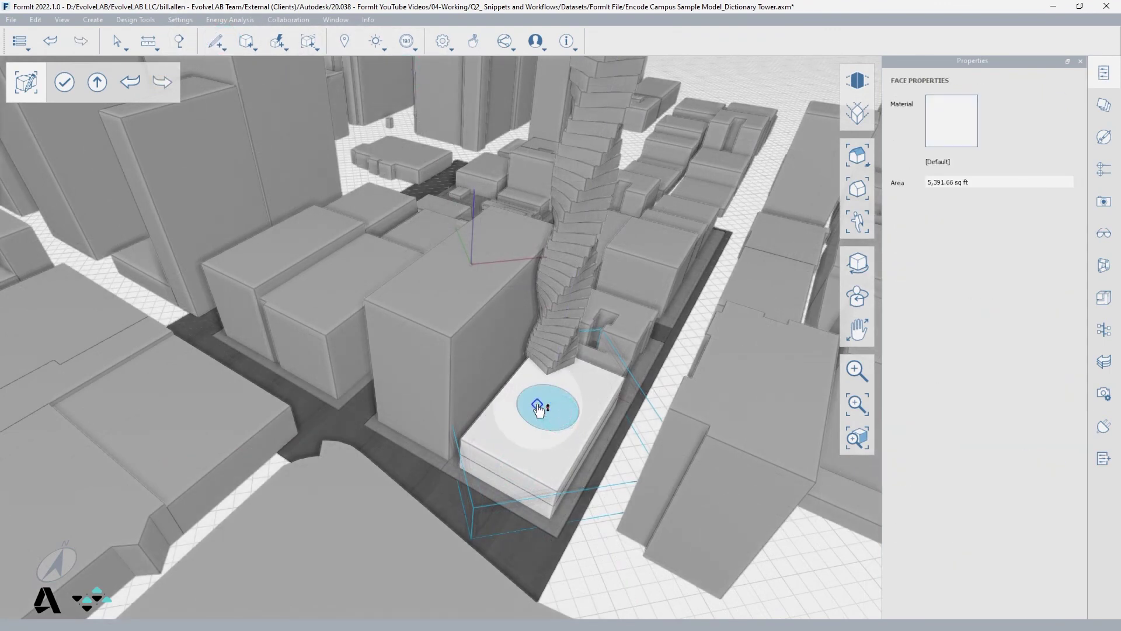
left_click_drag(540, 435, 534, 447)
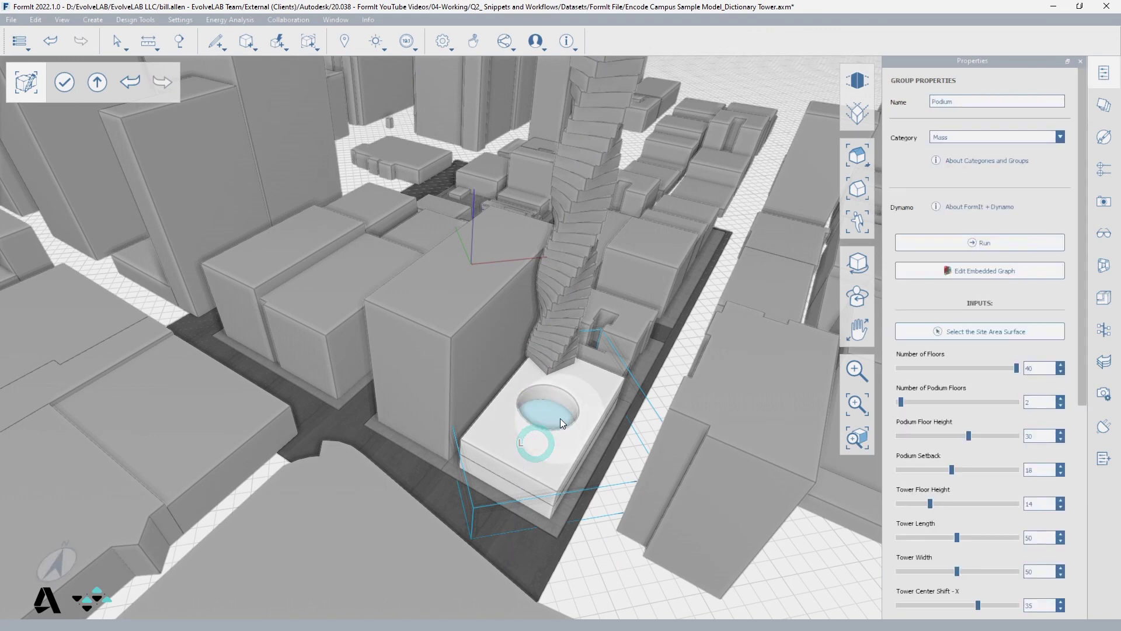
left_click(992, 245)
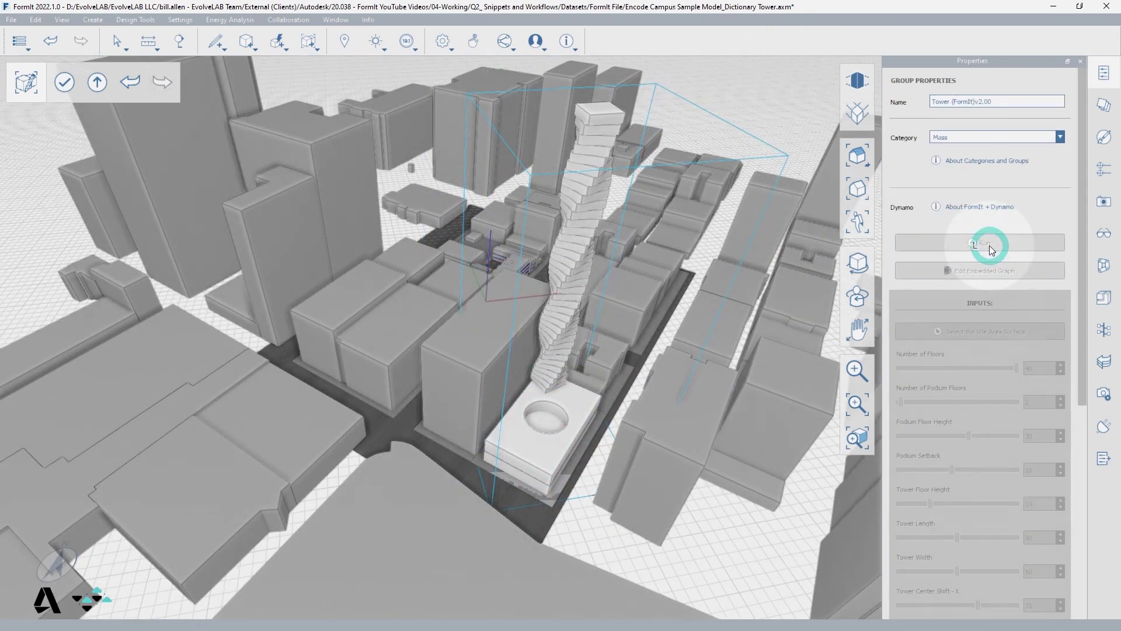